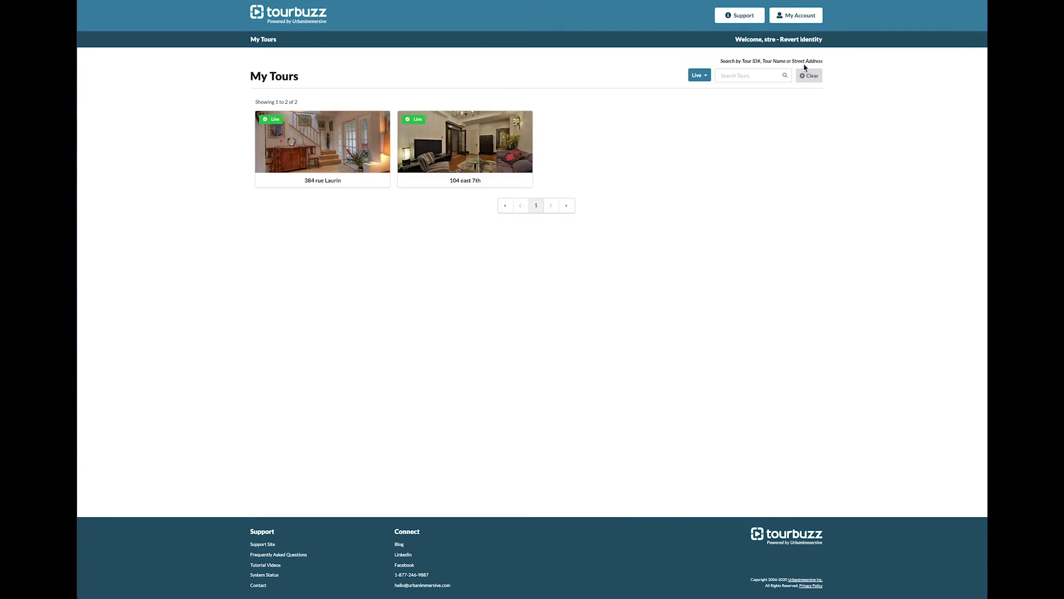
click(707, 77)
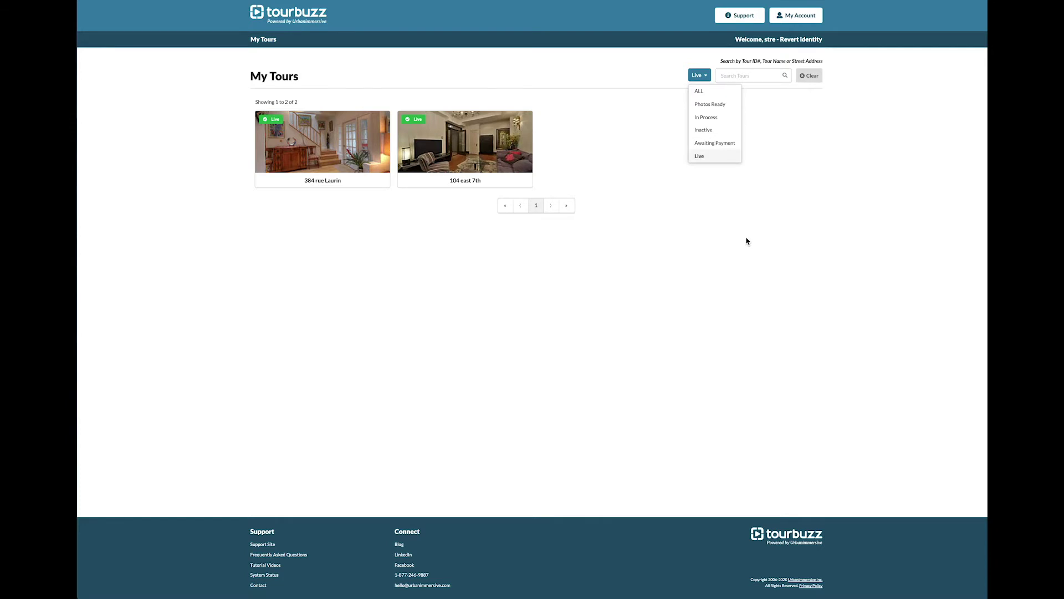
key(super+shift+5)
click(342, 141)
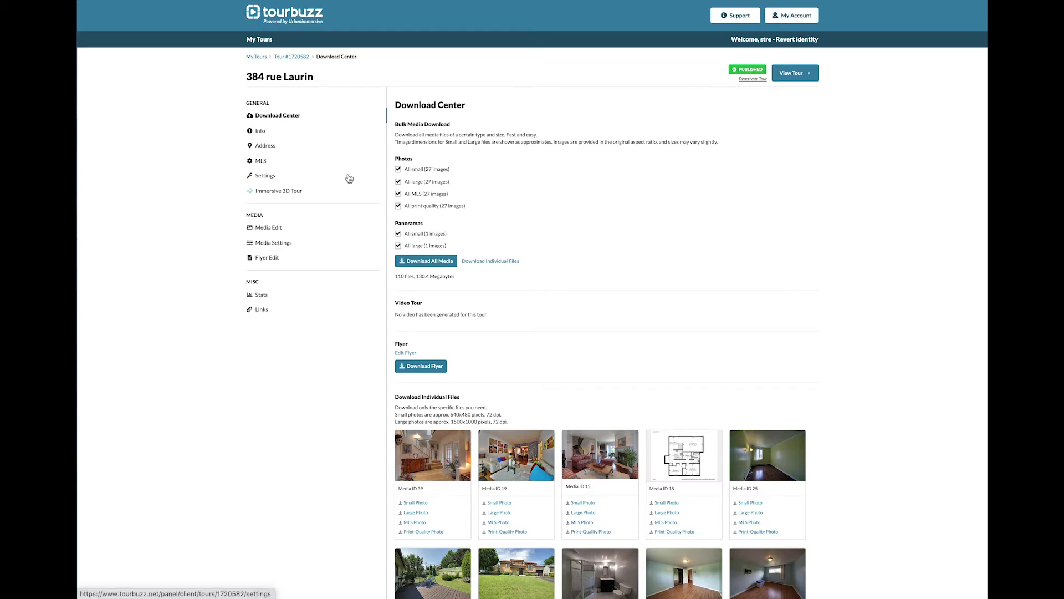
- Uncheck the small, MLS and print-quality photo sets in Bulk Media Download
click(398, 170)
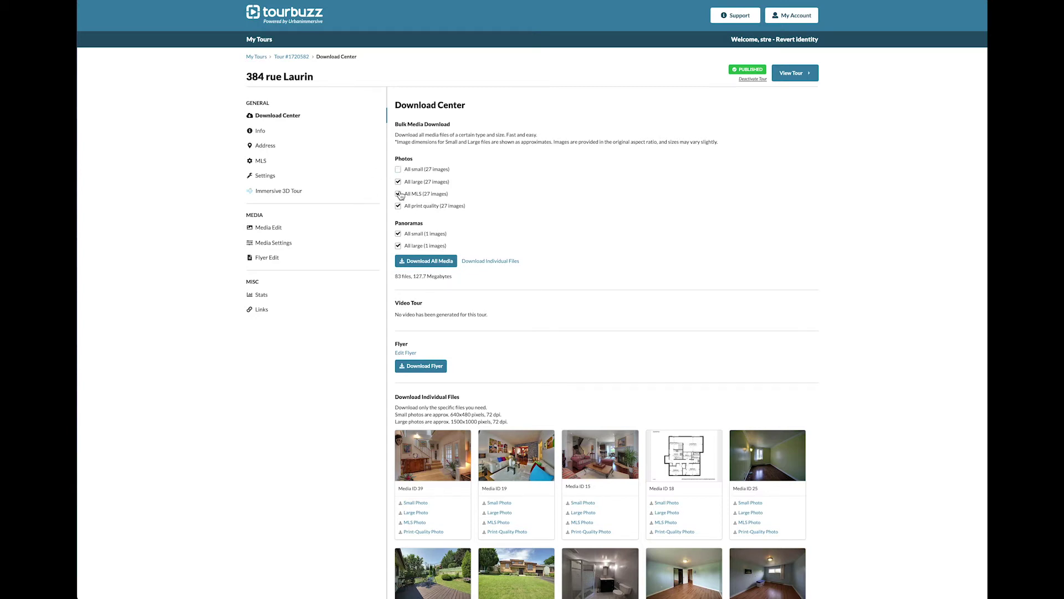
click(398, 194)
click(398, 206)
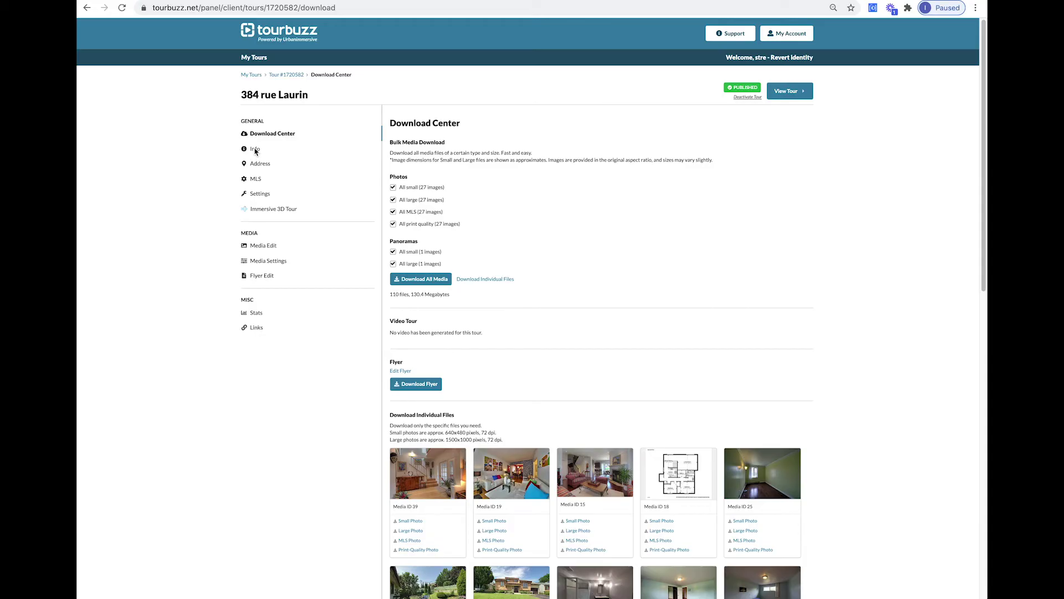
- View the tour's Info page, preview the public virtual tour, and close it to return
click(255, 150)
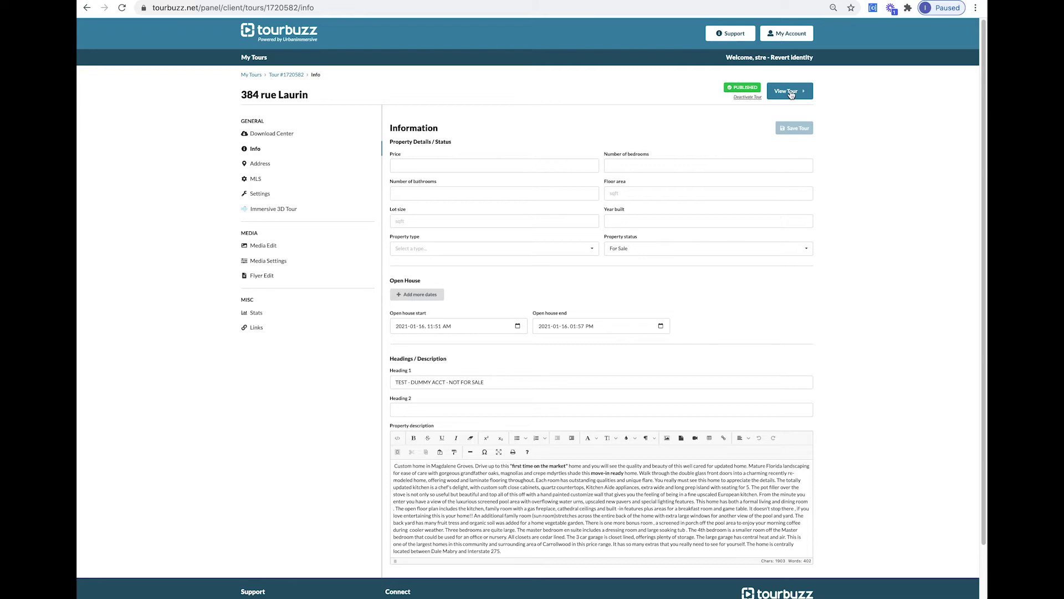
click(791, 95)
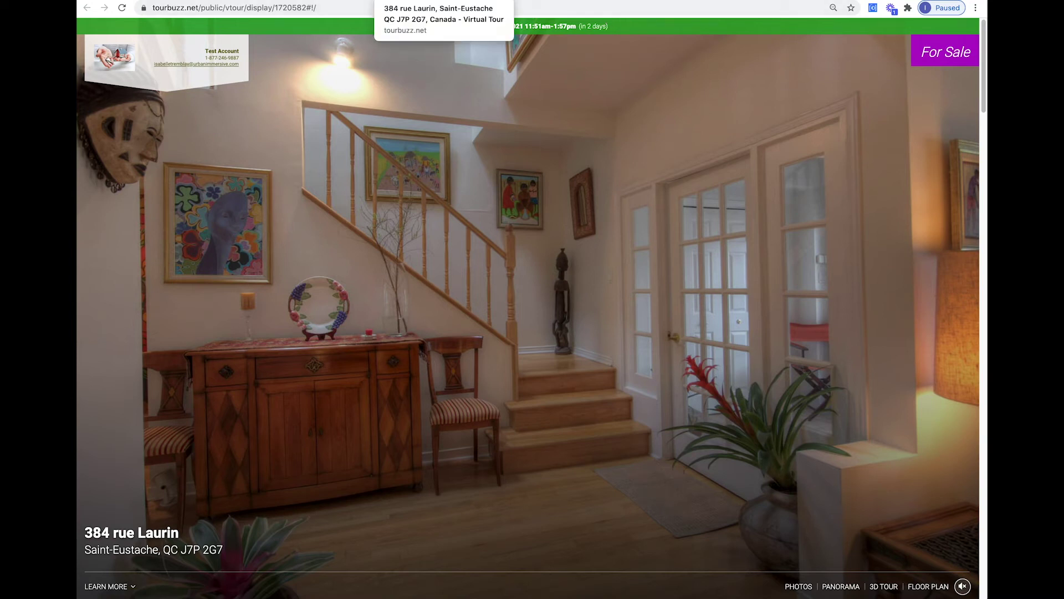
key(ctrl+w)
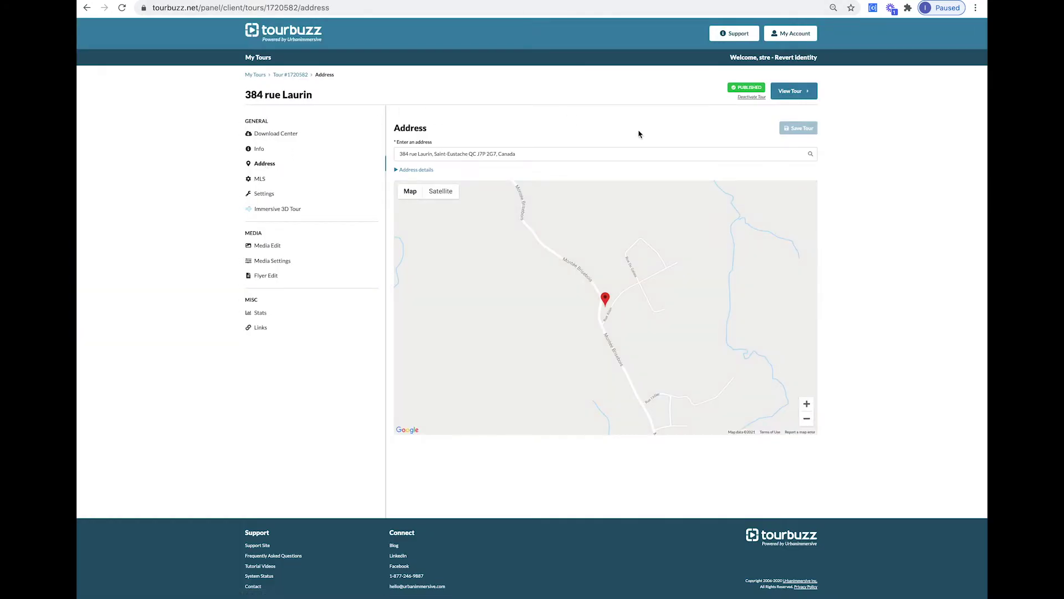
- Expand the address details to reveal the individual address fields
click(405, 171)
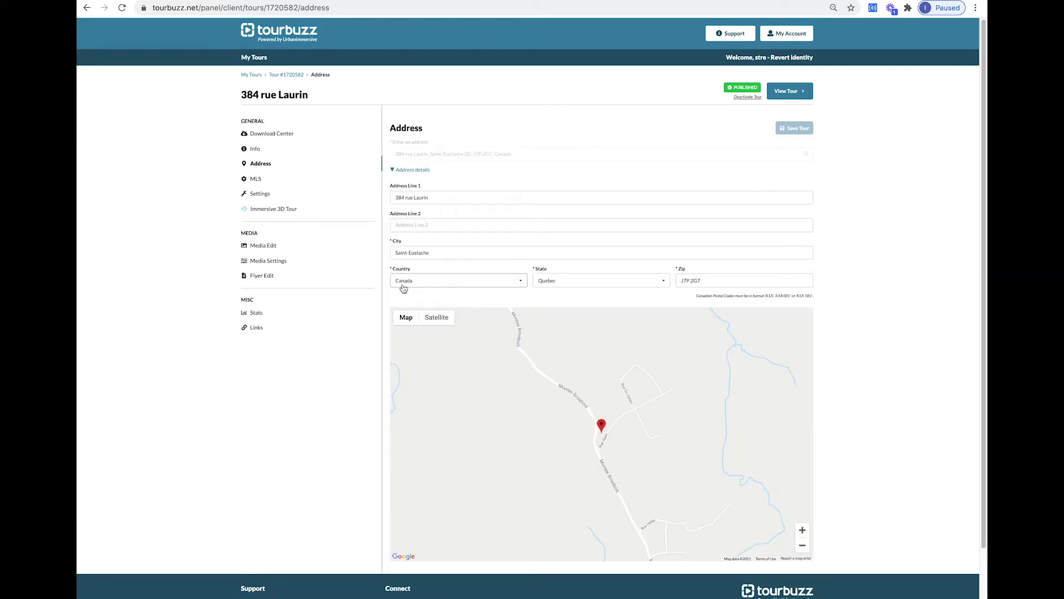
scroll(694, 394, down, 1)
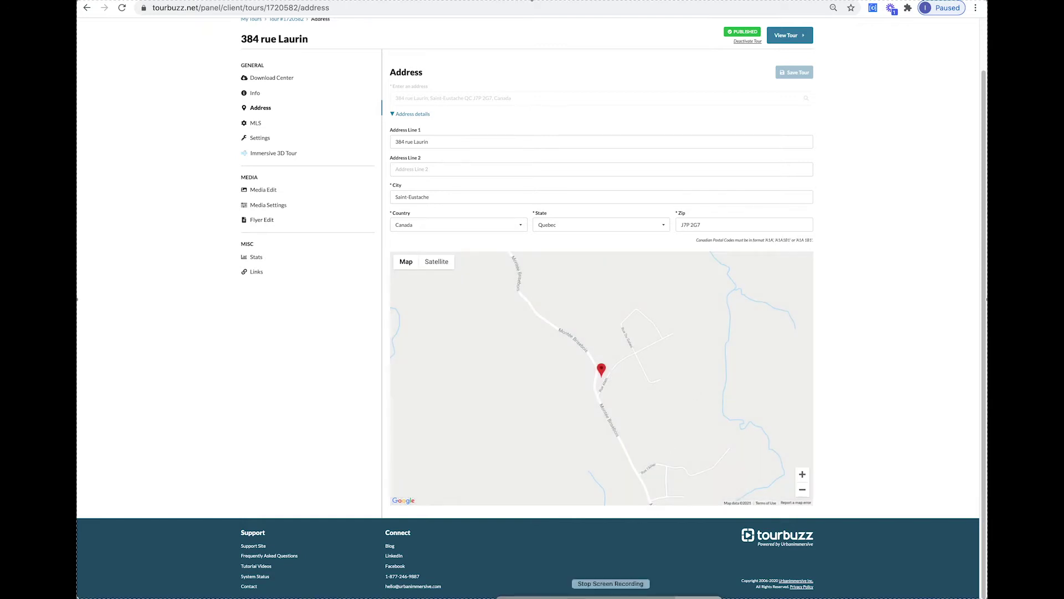
scroll(261, 183, up, 1)
- On the MLS page, leave the MLS service blank and enter MLS number TBD 5254565
click(260, 179)
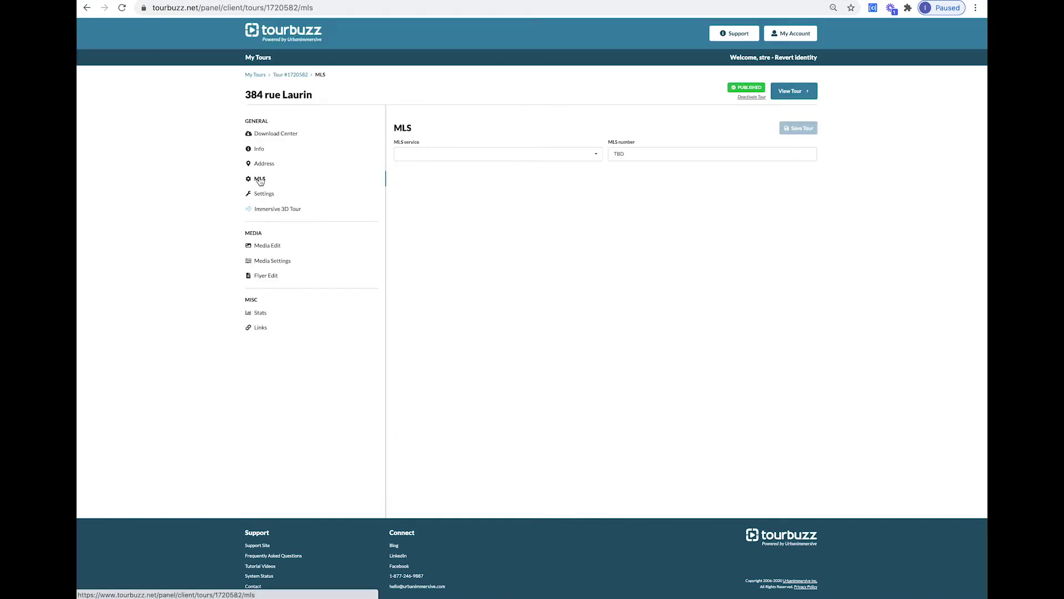
click(546, 159)
click(545, 158)
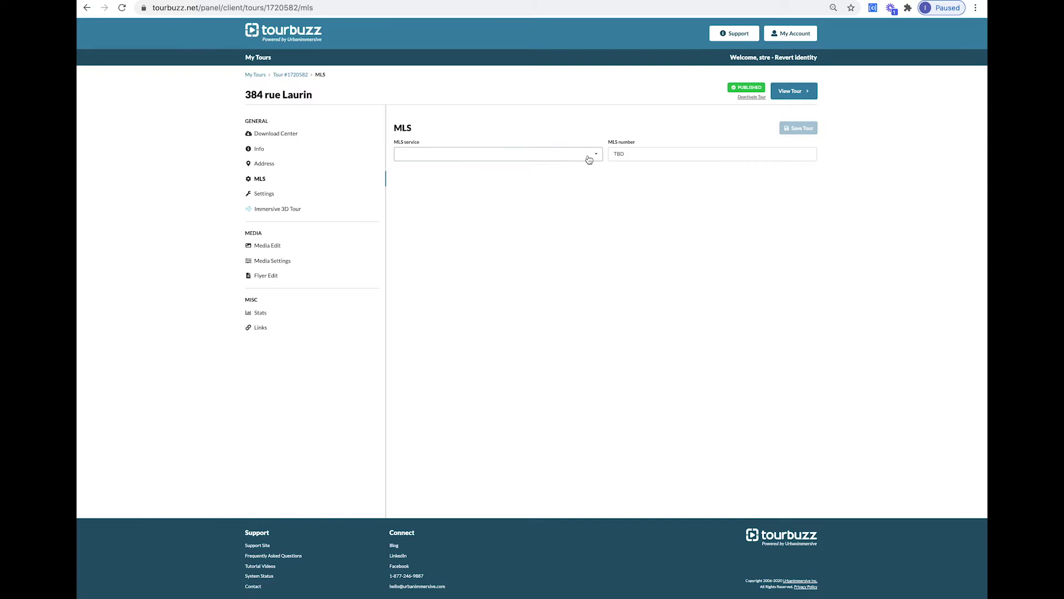
click(631, 156)
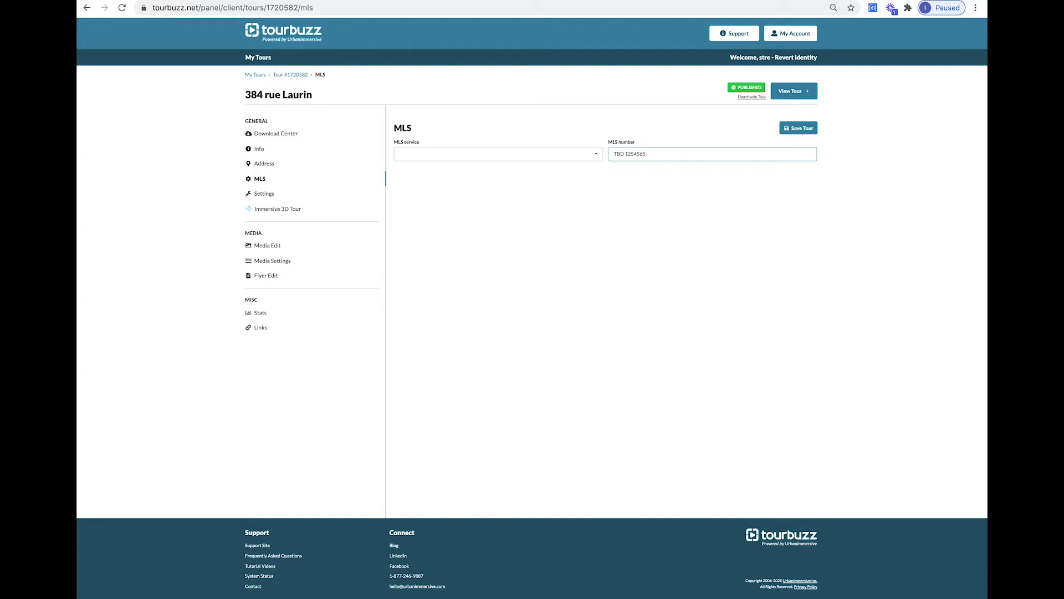
key(super+shift+5)
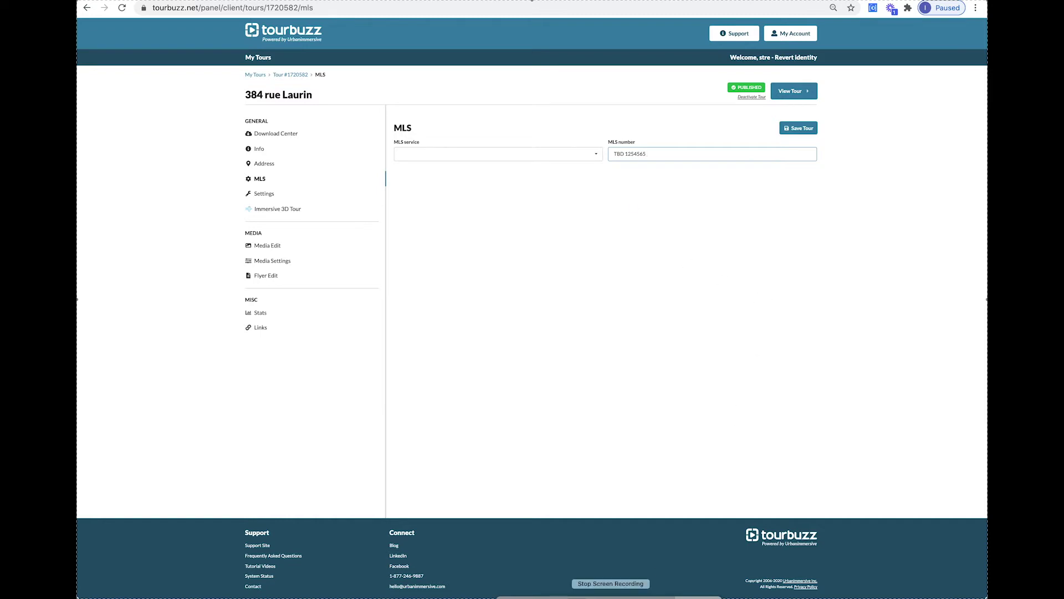
click(264, 194)
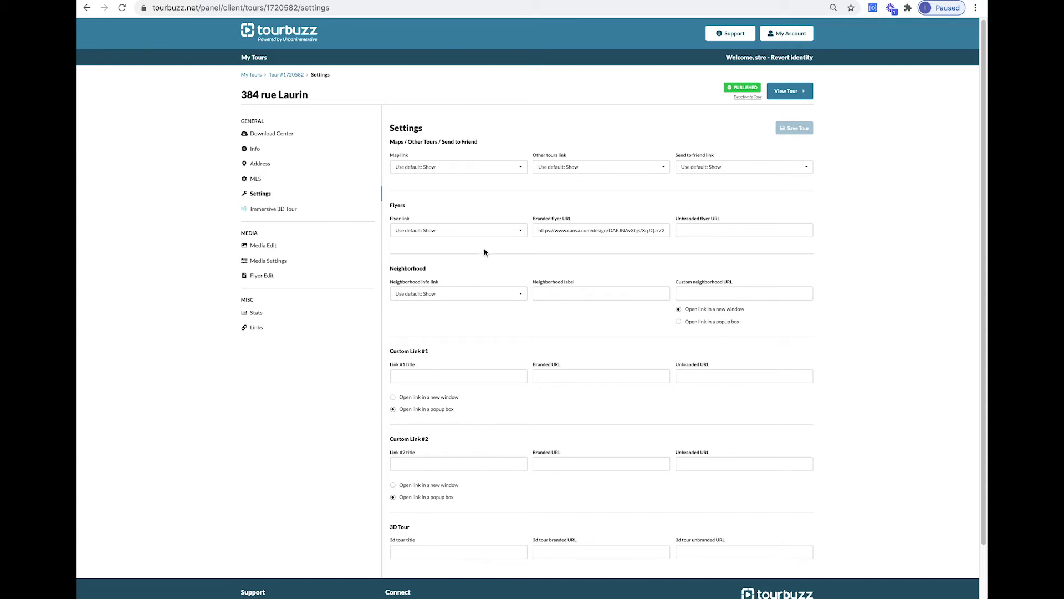
- Set the Map link to Hide and make the neighborhood link open in a popup box
click(521, 172)
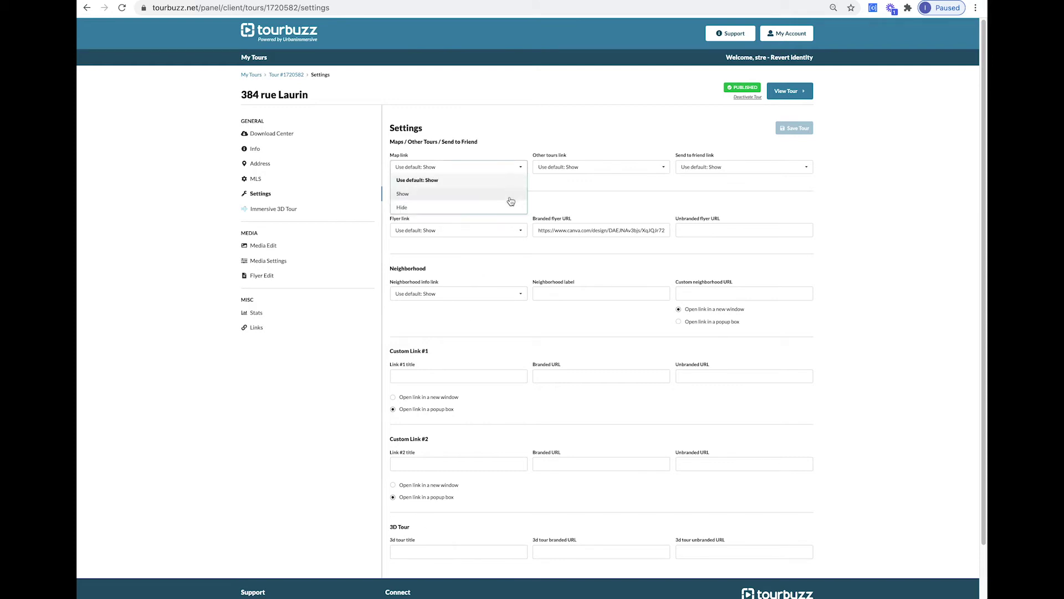
click(509, 193)
click(529, 171)
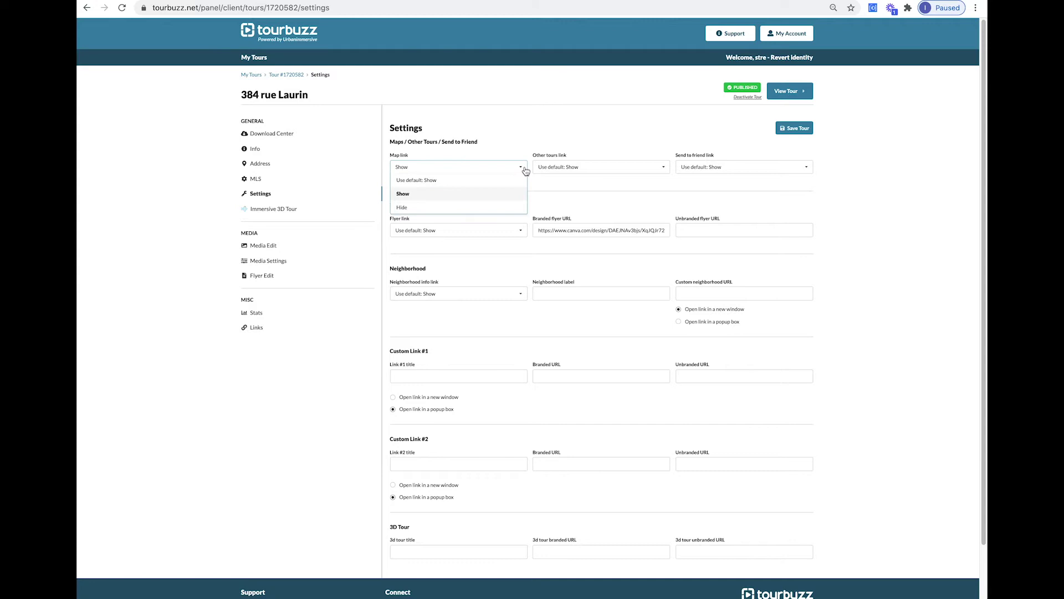
click(500, 211)
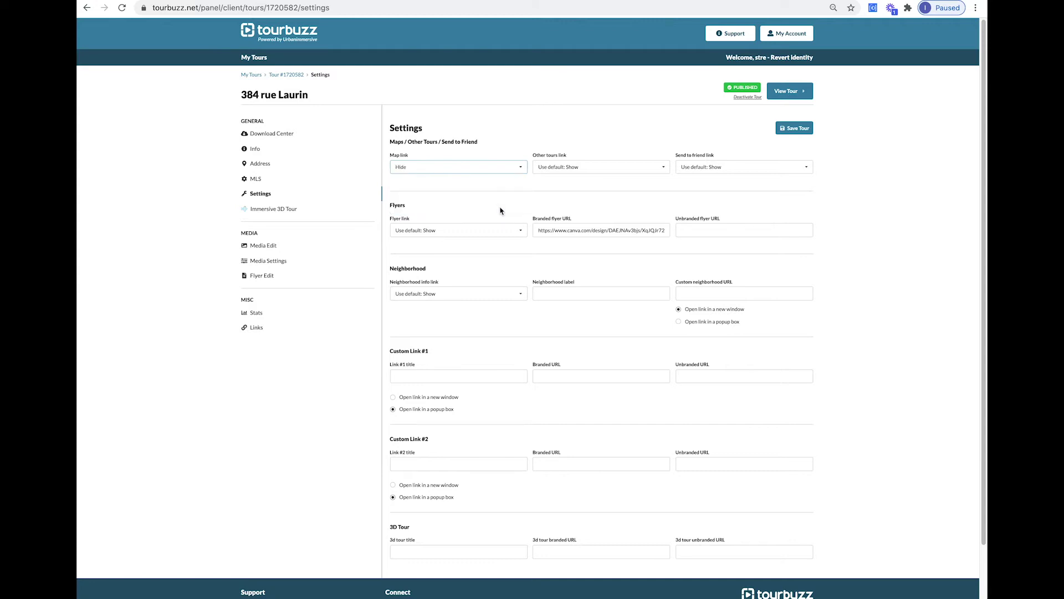
click(679, 322)
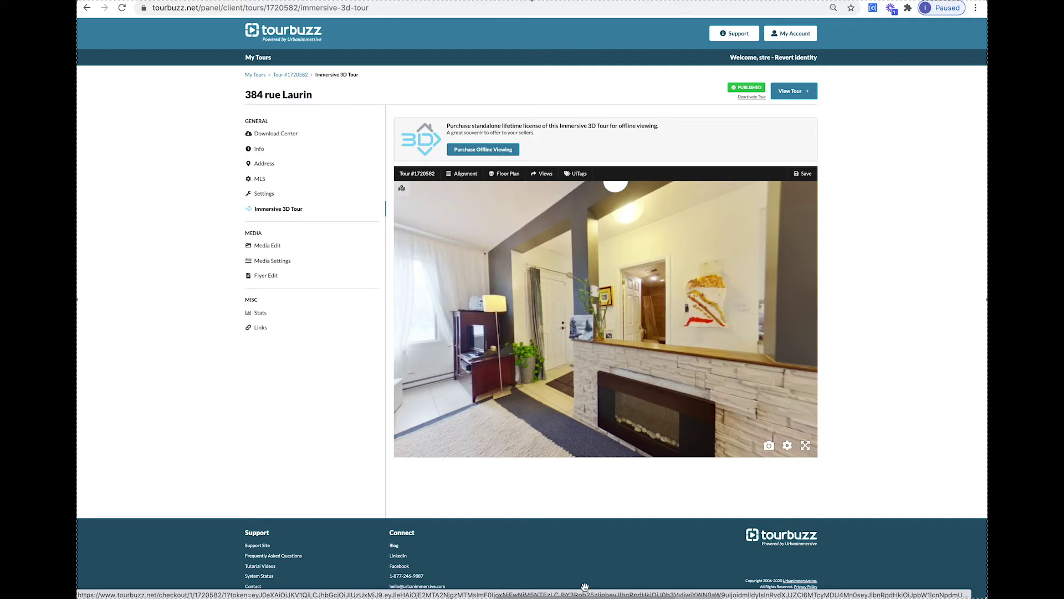
- Open the Media Edit page listing the tour's labelled photos, floor plan and room images
mouse_move(585, 586)
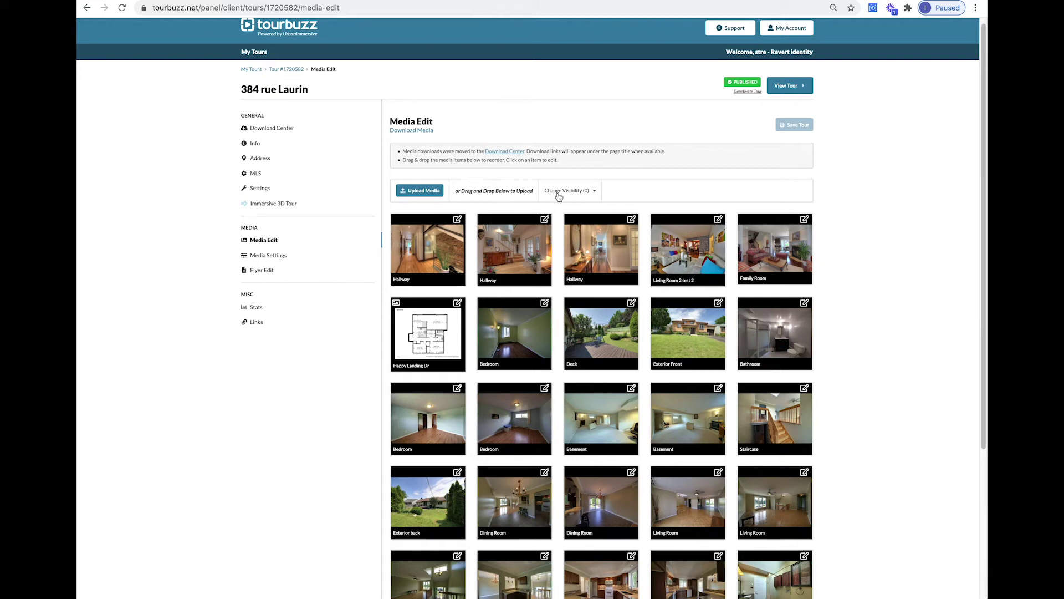
click(534, 245)
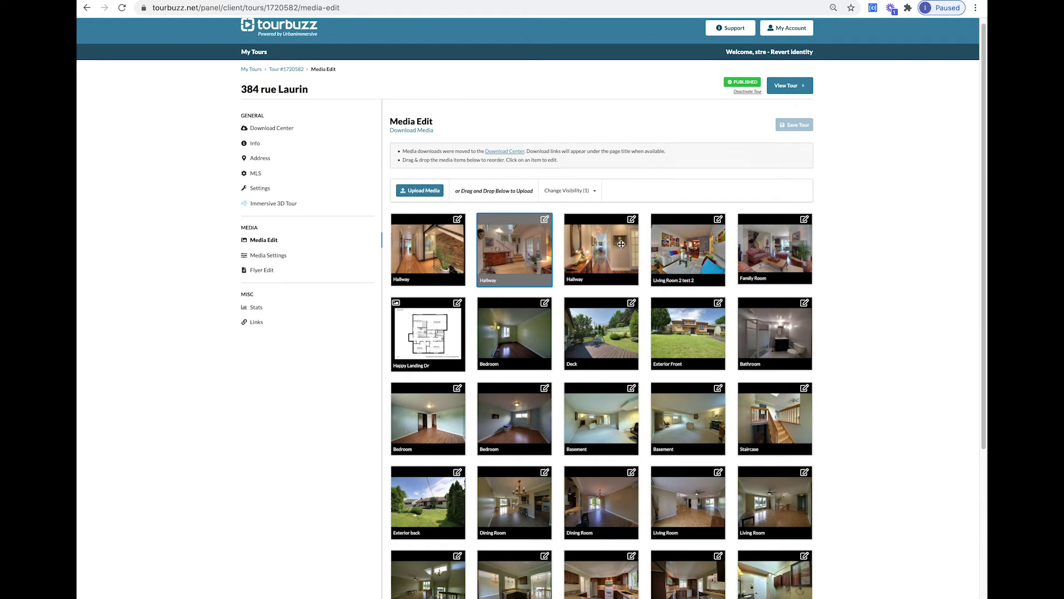
click(622, 245)
click(697, 245)
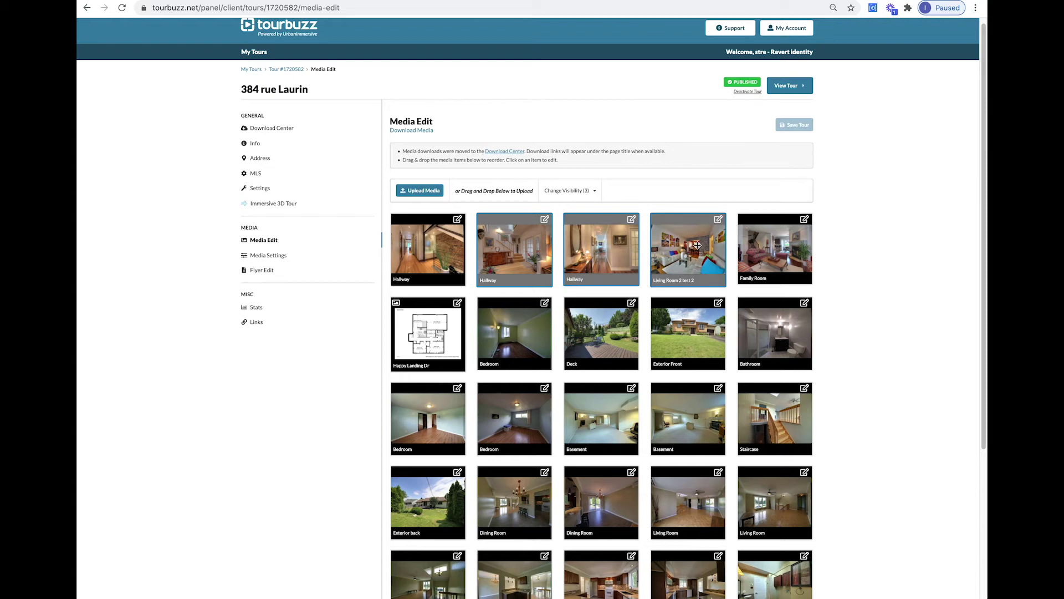
click(563, 192)
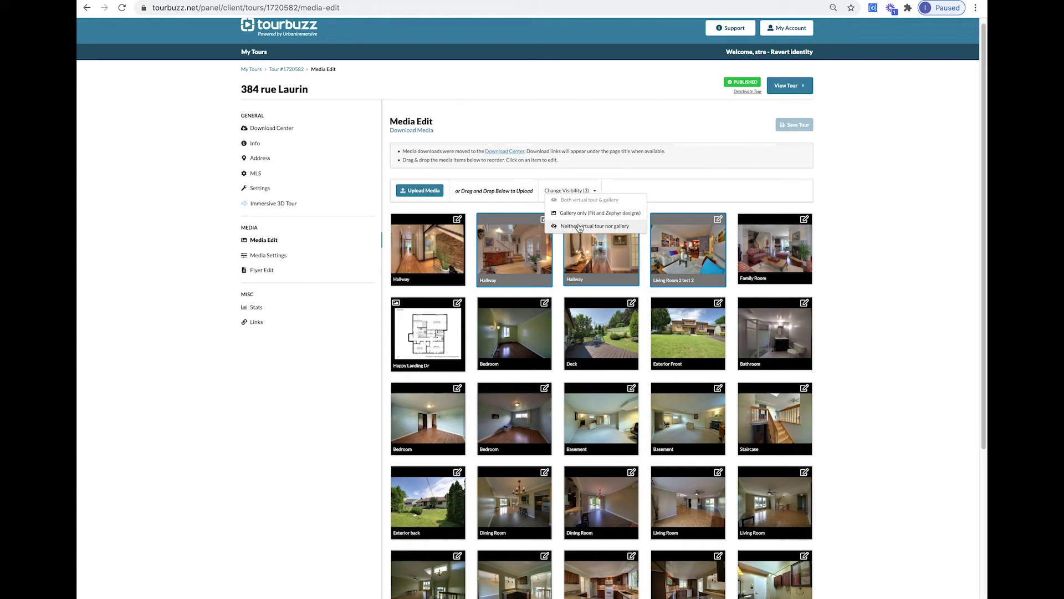
click(579, 227)
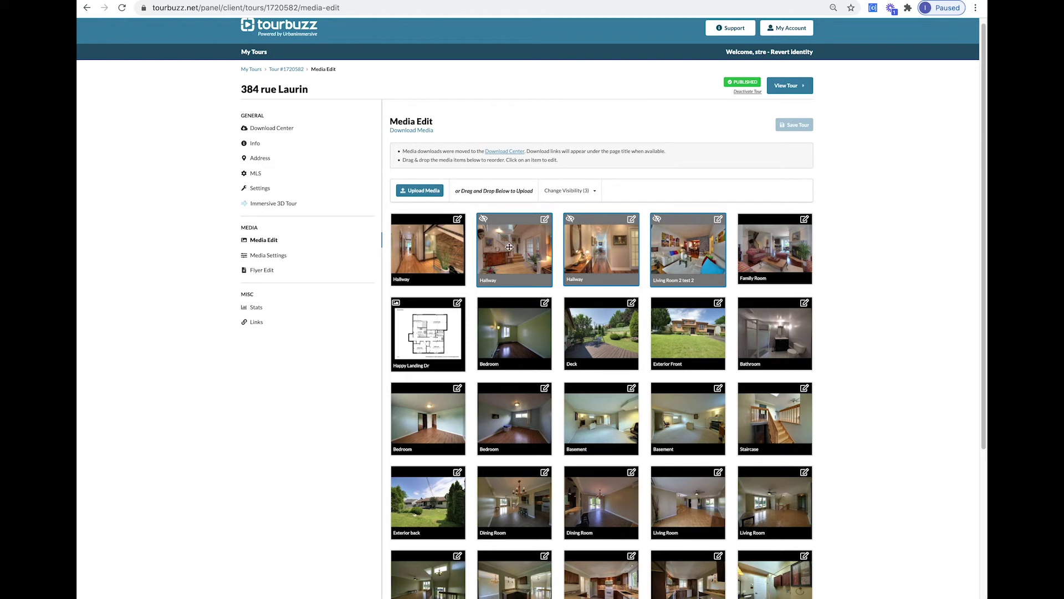
click(580, 193)
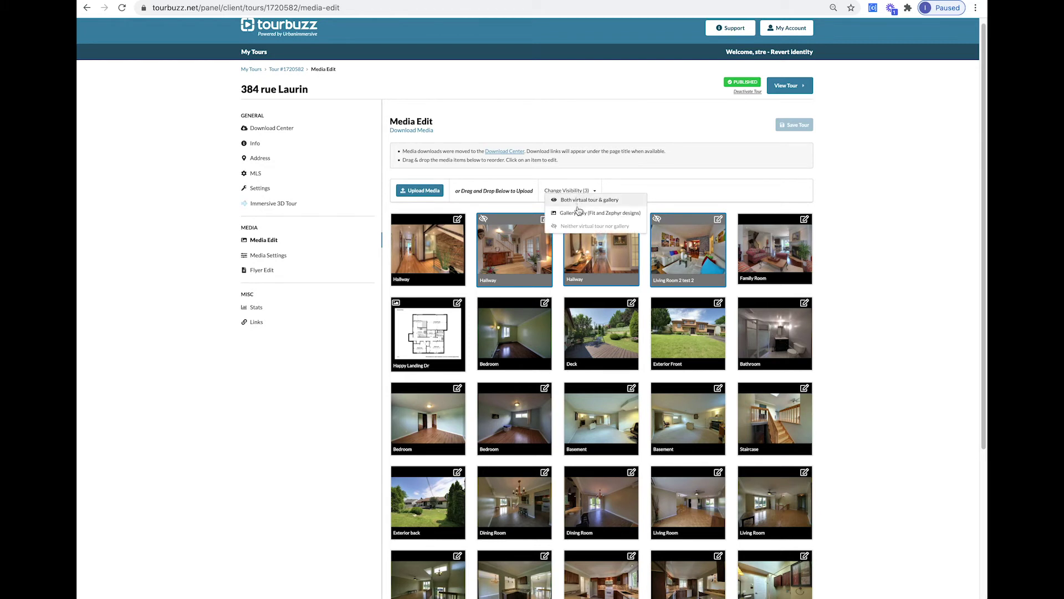
click(591, 200)
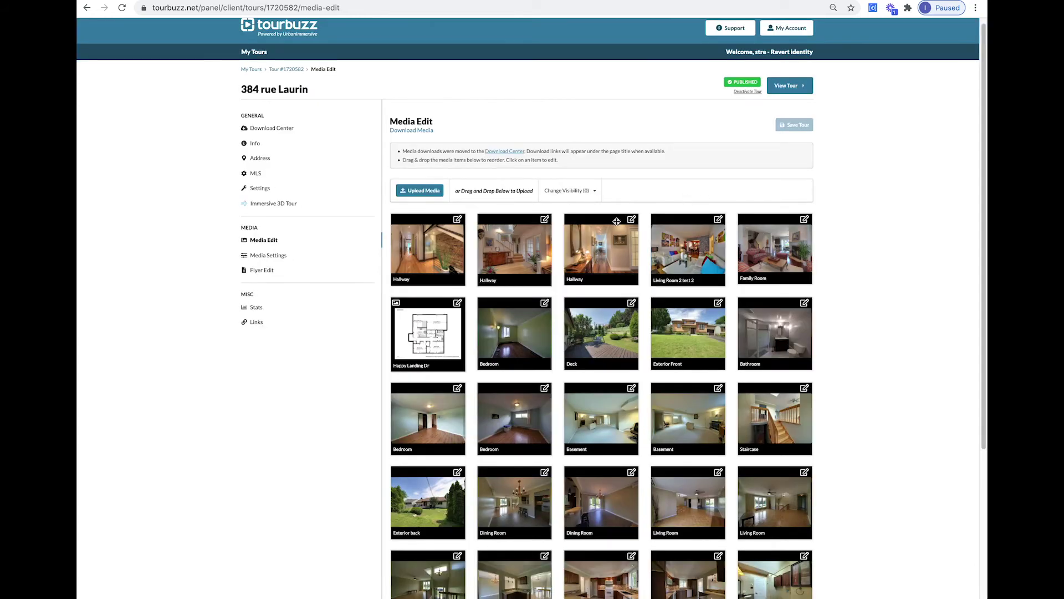
click(632, 222)
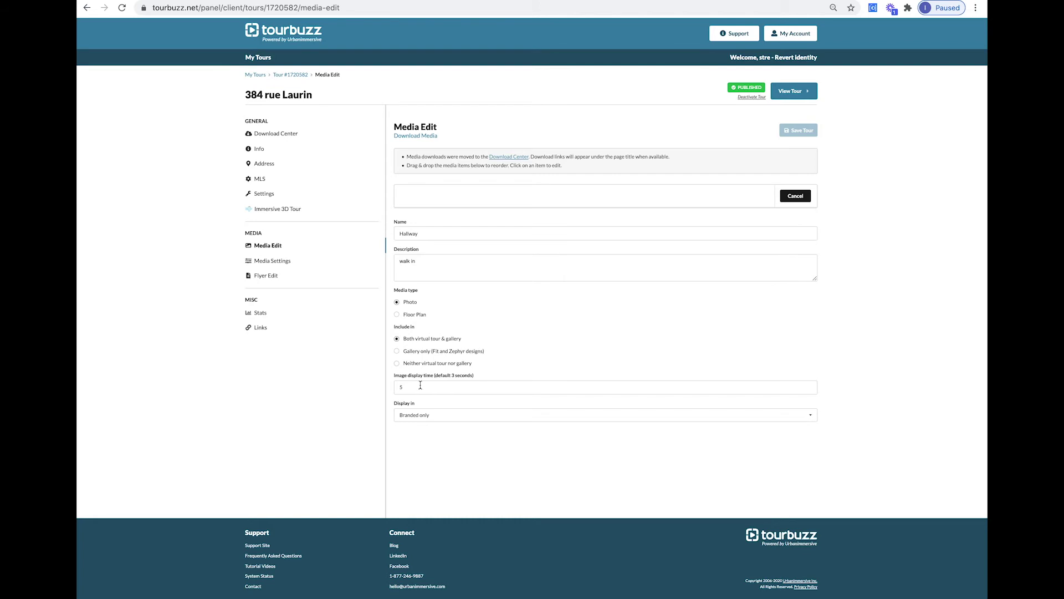
- Show the branded and unbranded choices in the Hallway photo's Display in dropdown
click(458, 420)
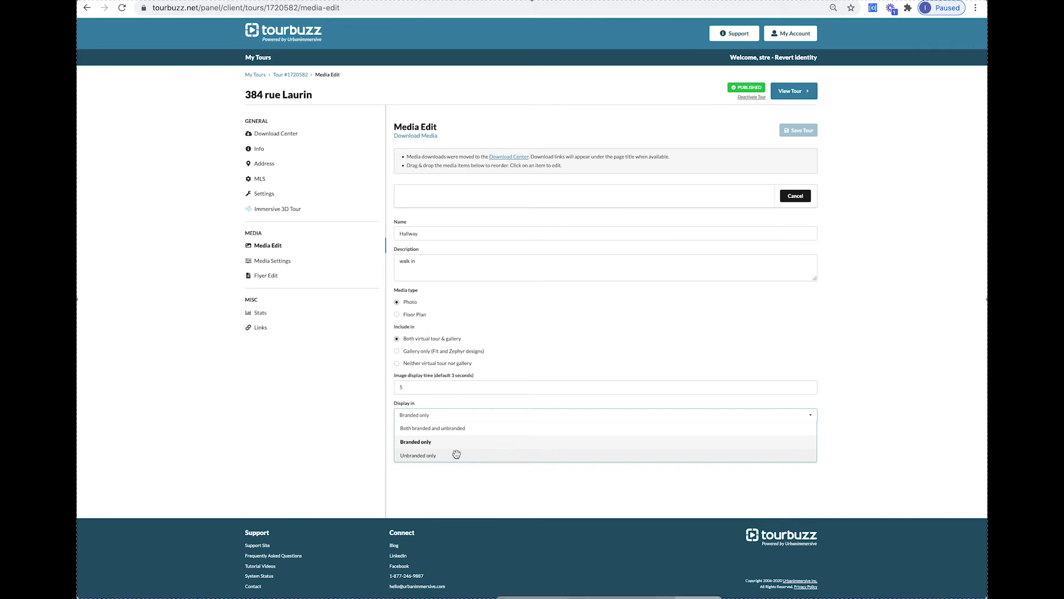
- In Media Settings, review the music, pan/zoom effect, pan speed and direction options without changing them
click(272, 261)
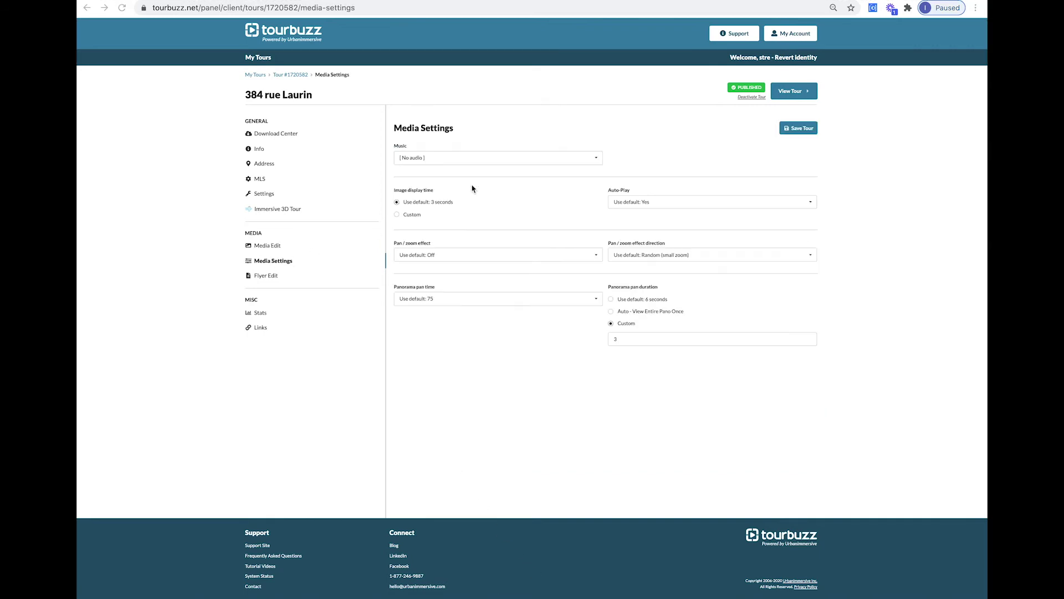
click(596, 159)
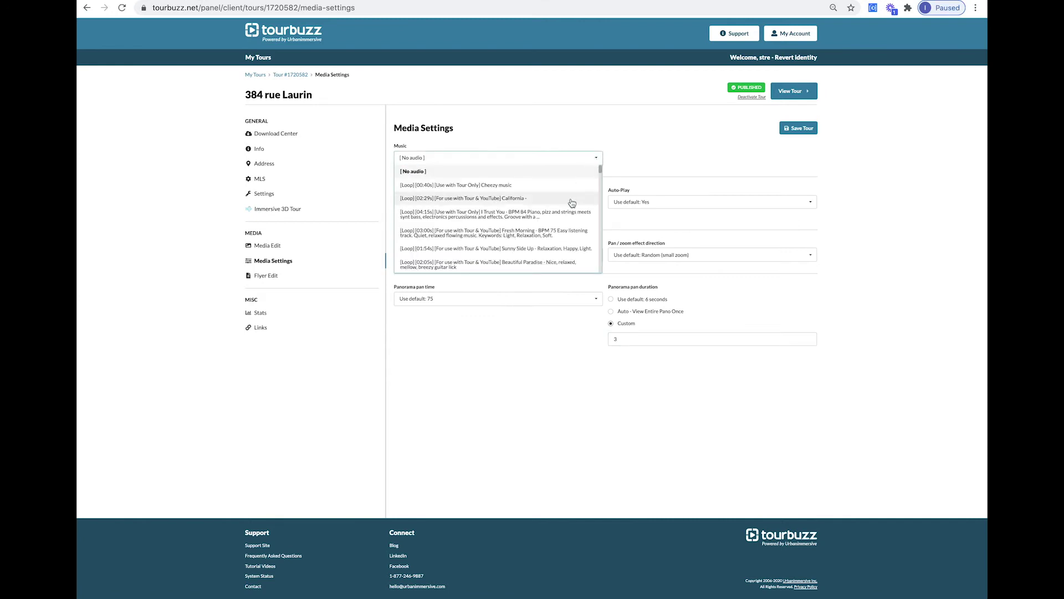
scroll(571, 216, down, 5)
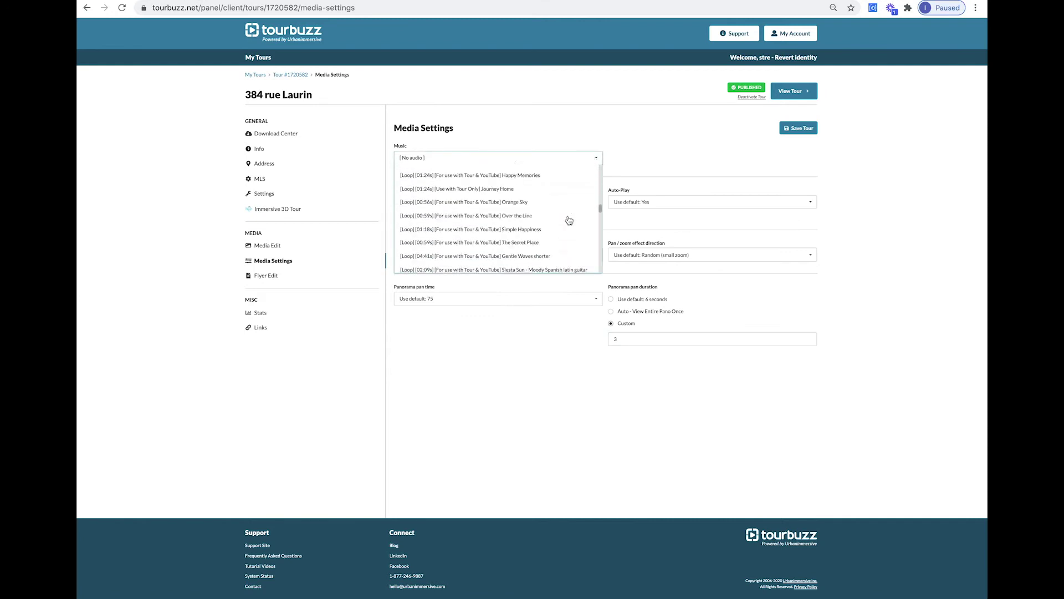
key(Escape)
click(434, 255)
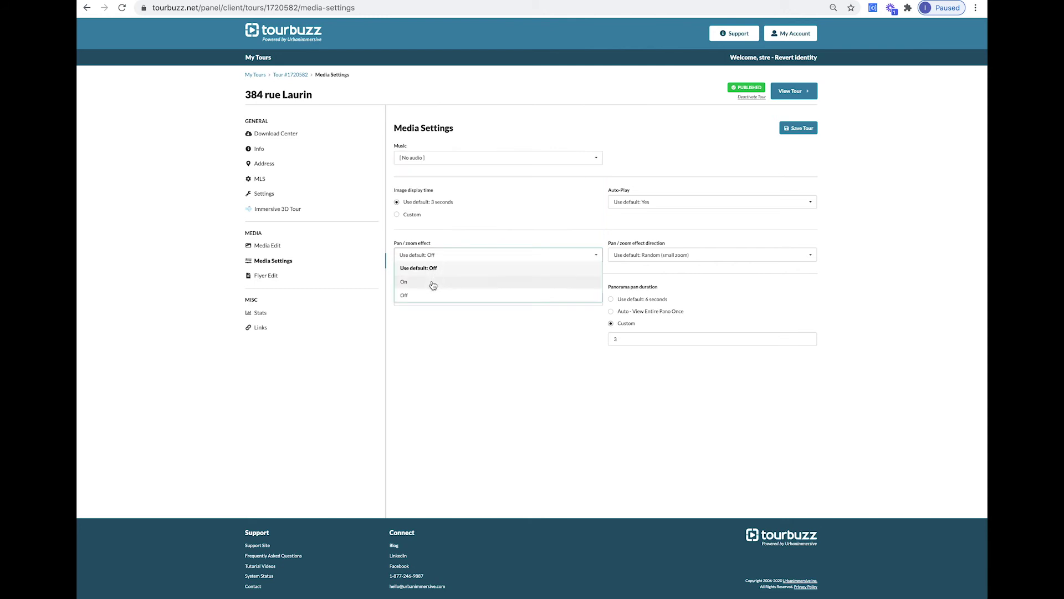
click(430, 343)
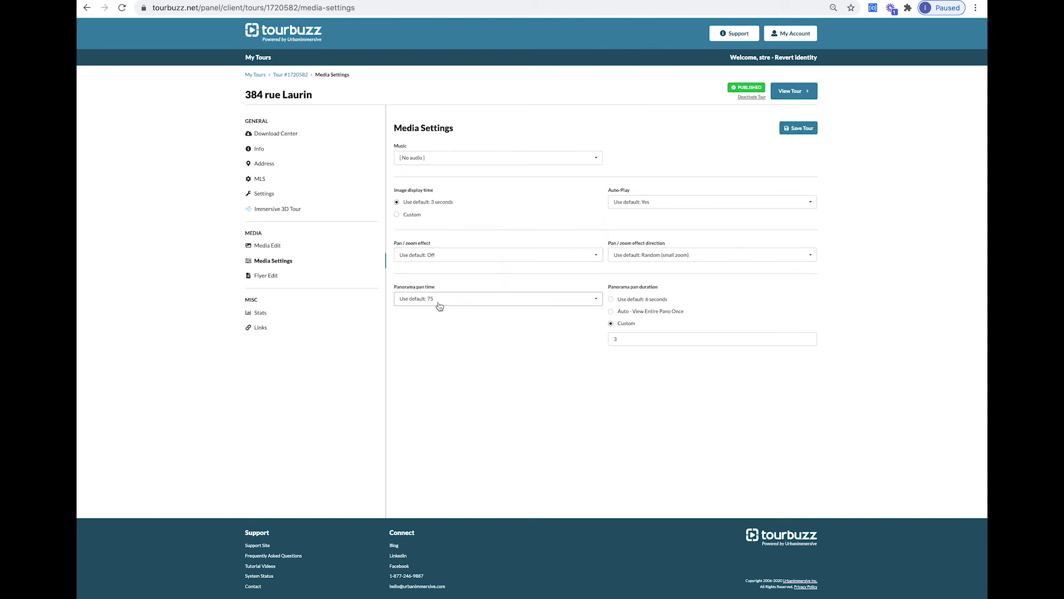
click(442, 300)
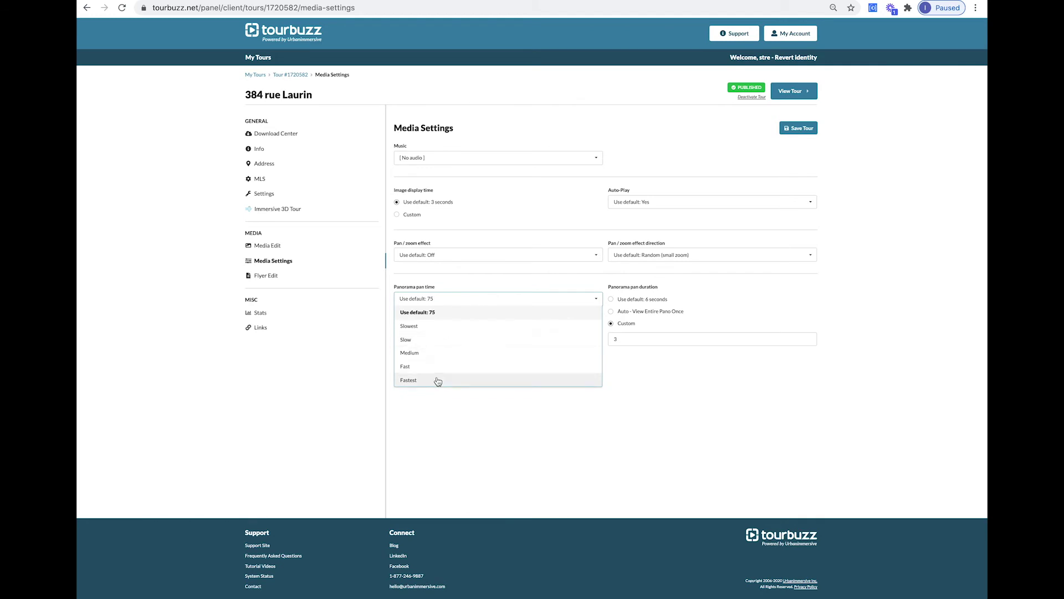
click(757, 256)
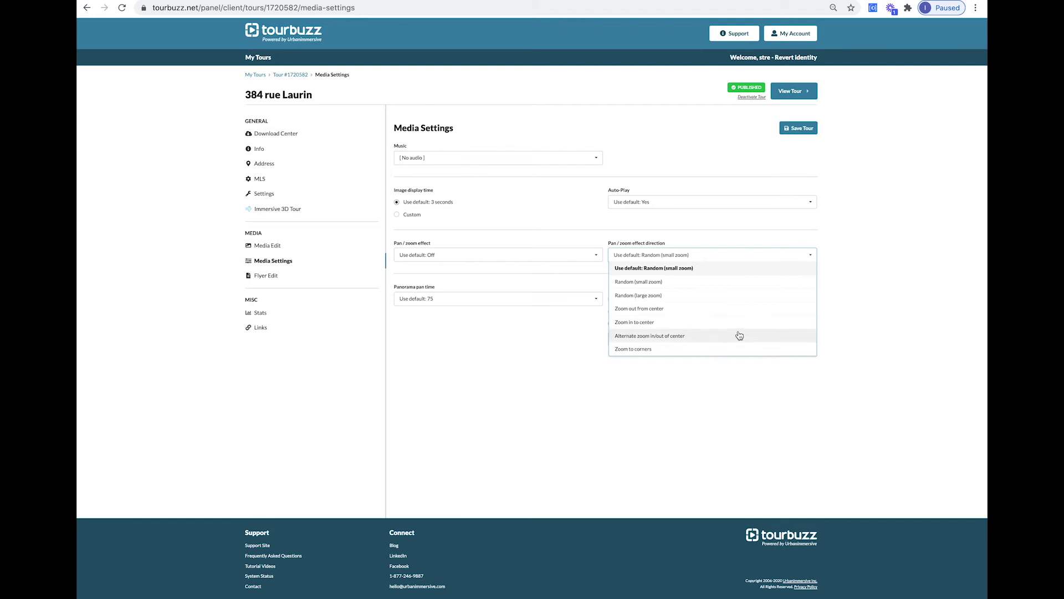
click(730, 406)
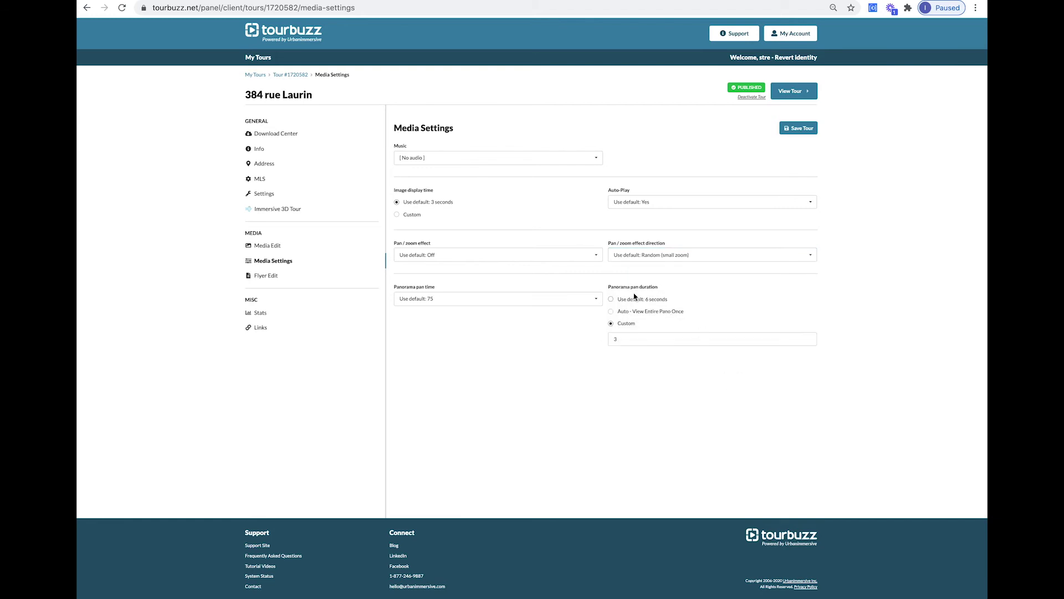
- Toggle the panorama pan duration through Default and whole-pano, ending back on Custom 3
click(611, 300)
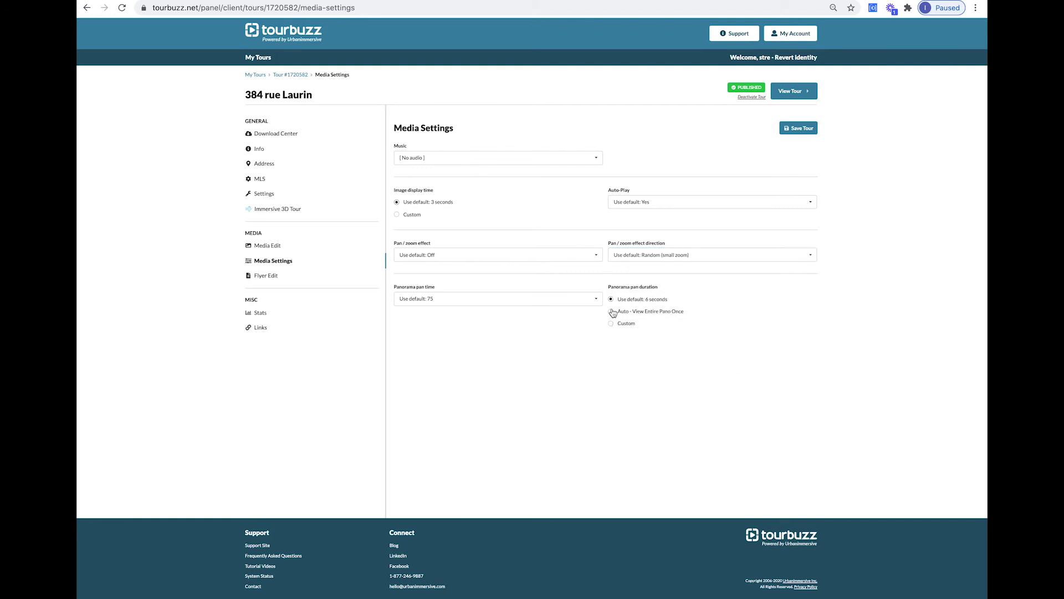
click(611, 312)
click(612, 323)
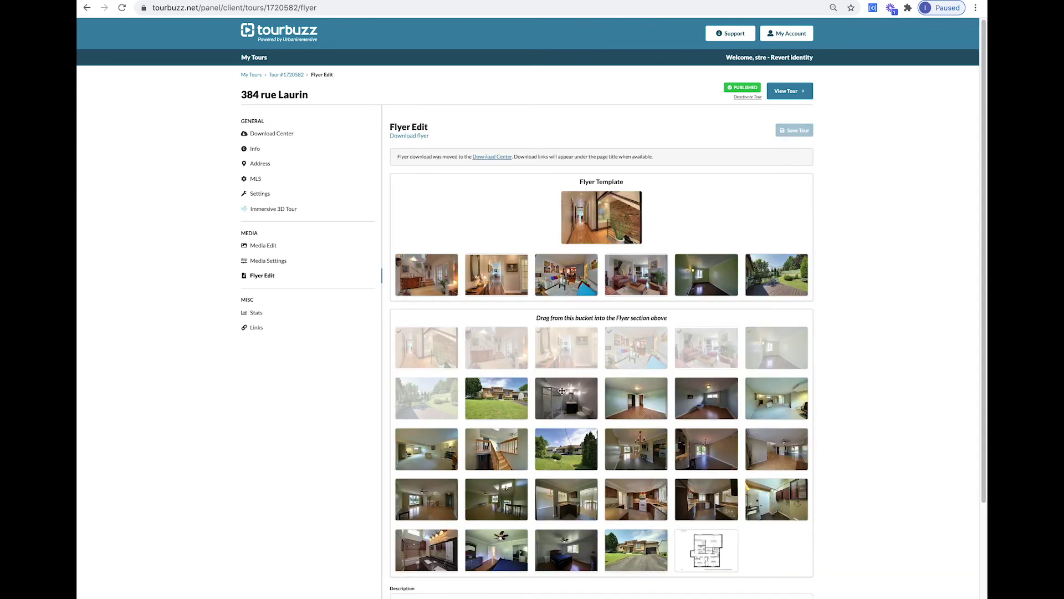
- Drag the bathroom and house exterior photos into flyer slots 3 and 4, and replace the last slot's garden deck photo
drag(562, 391, 566, 283)
drag(509, 410, 630, 302)
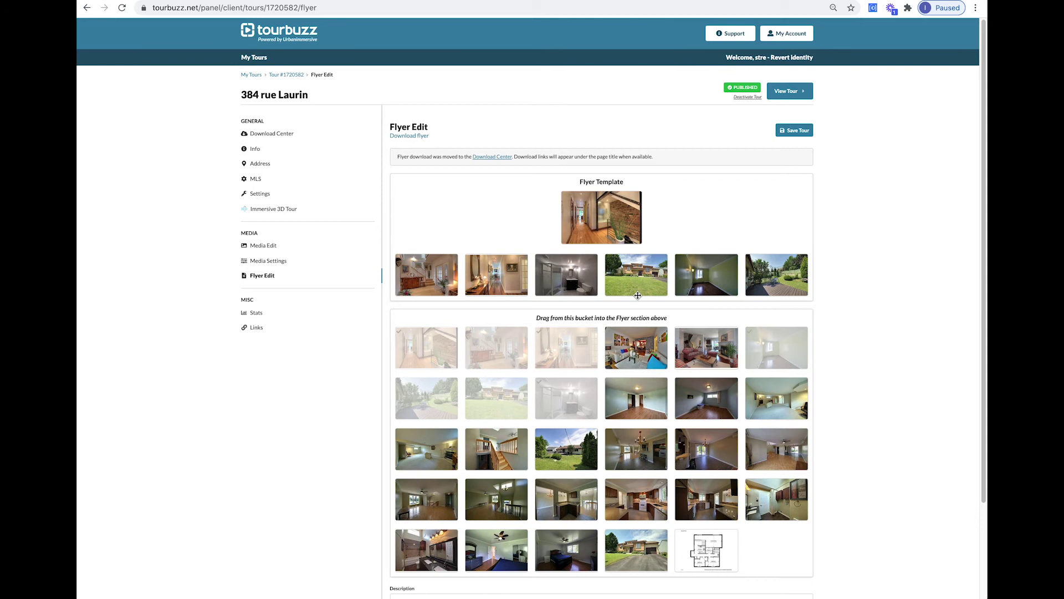
drag(750, 388, 775, 280)
scroll(744, 363, down, 3)
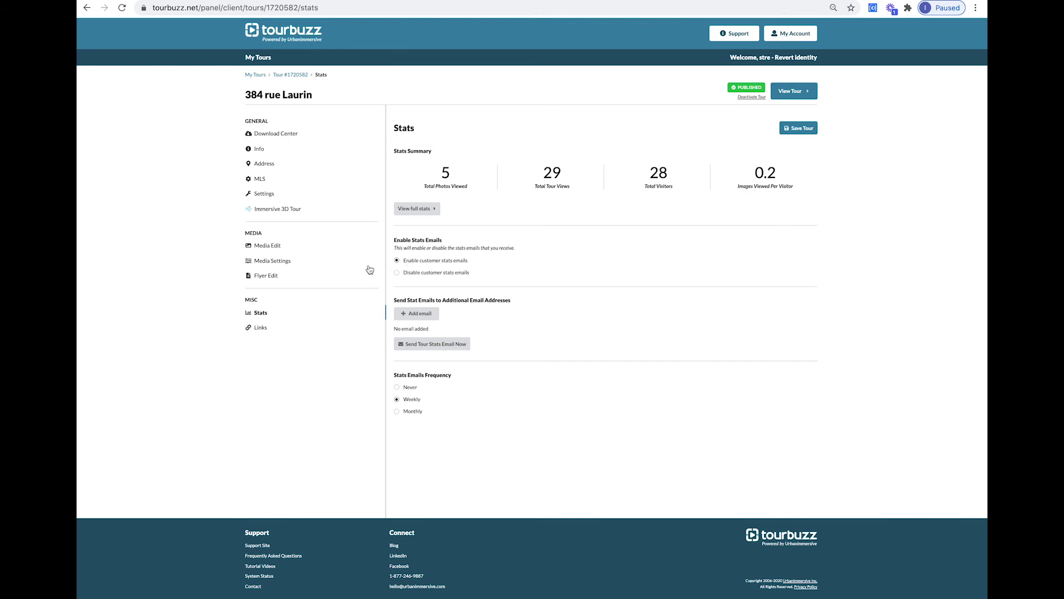
- Open the full Tour Activity Report, scroll through its traffic figures, then return to the Stats panel
click(411, 209)
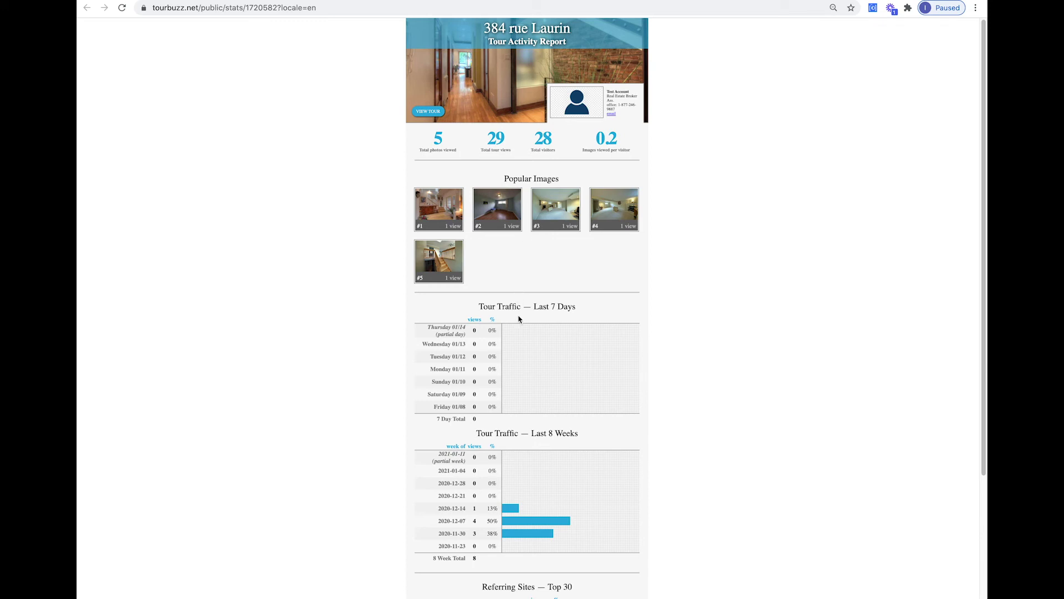
scroll(515, 450, down, 3)
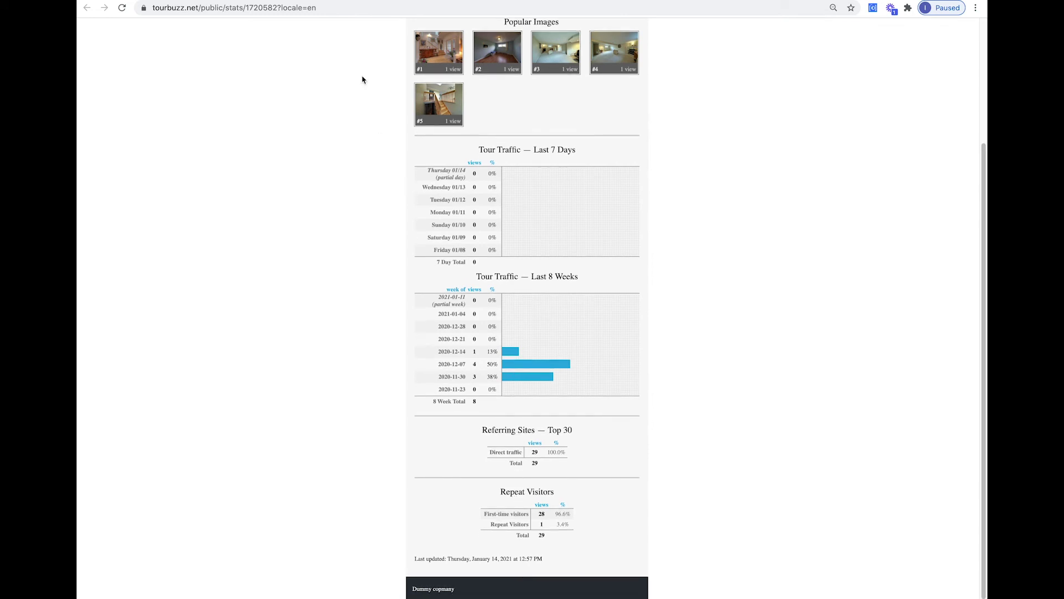
click(367, 2)
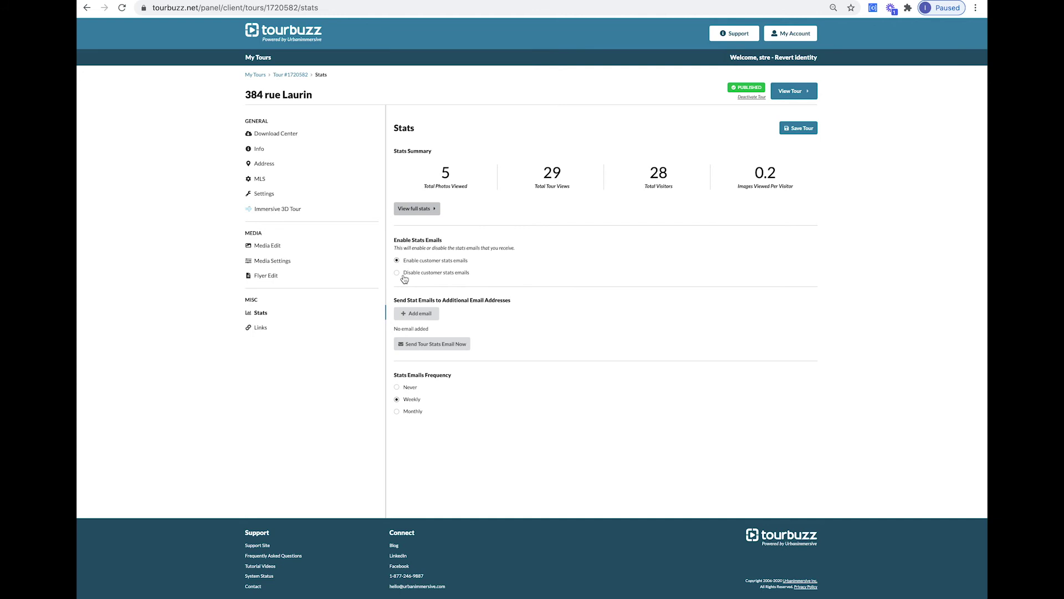
- Add three blank stats-email recipient fields, then go to the tour's Links page
click(412, 314)
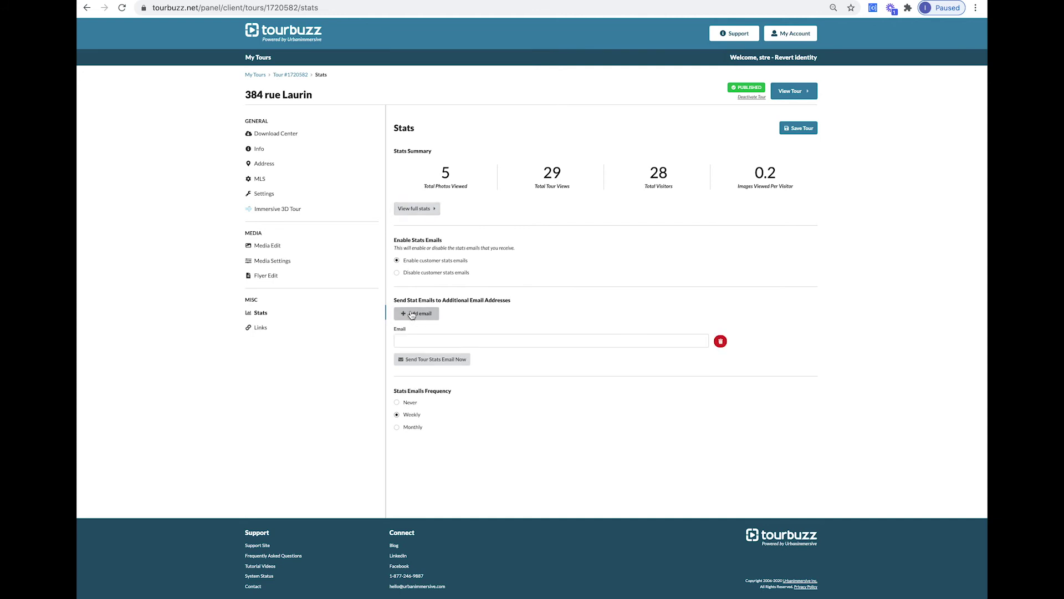
click(412, 315)
click(412, 314)
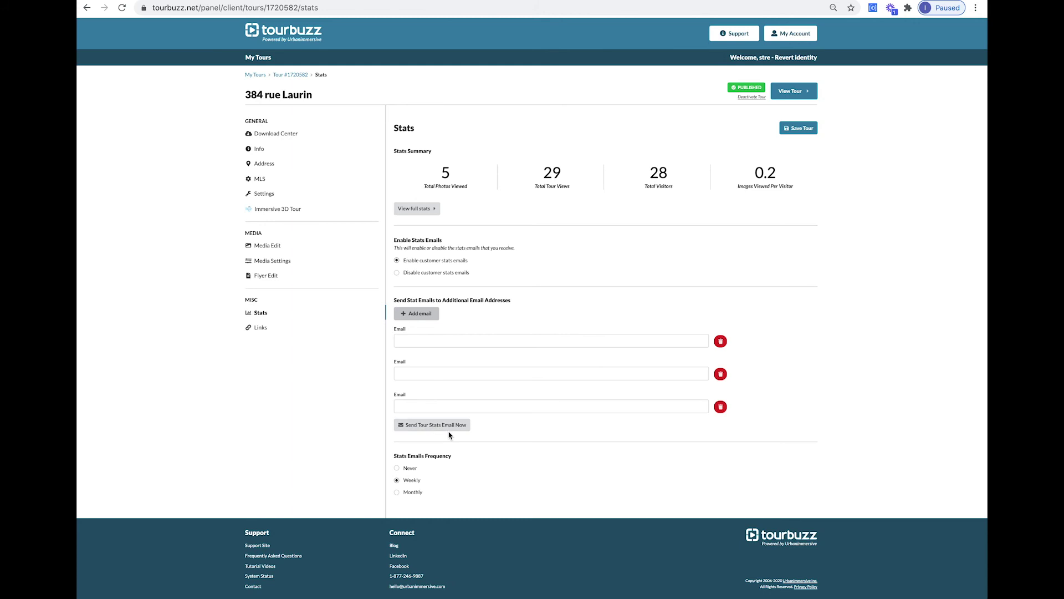
click(261, 328)
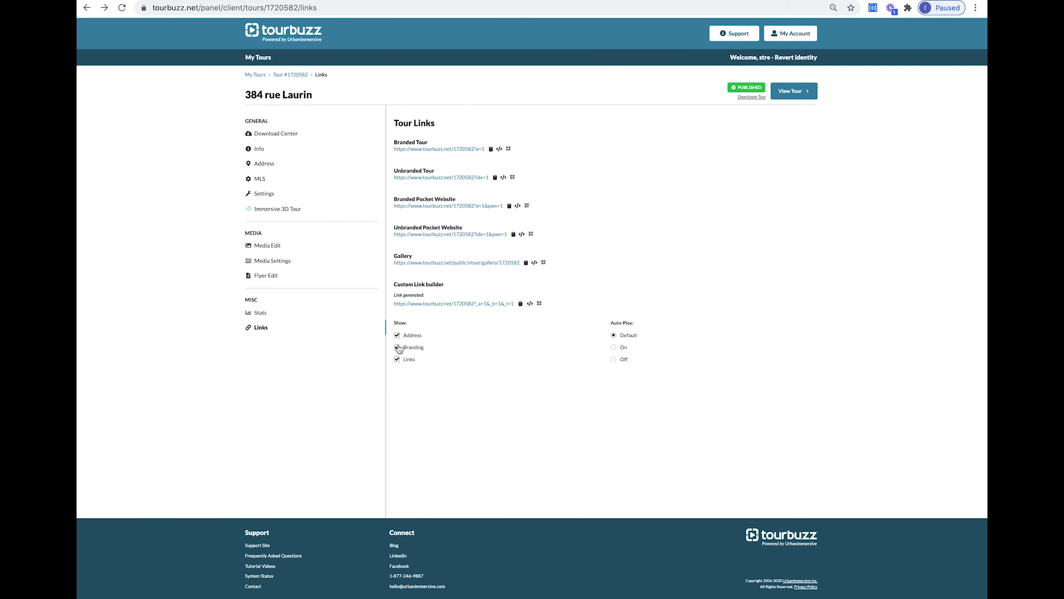
- Untick Links in the Custom Link builder so the generated link omits them
click(398, 360)
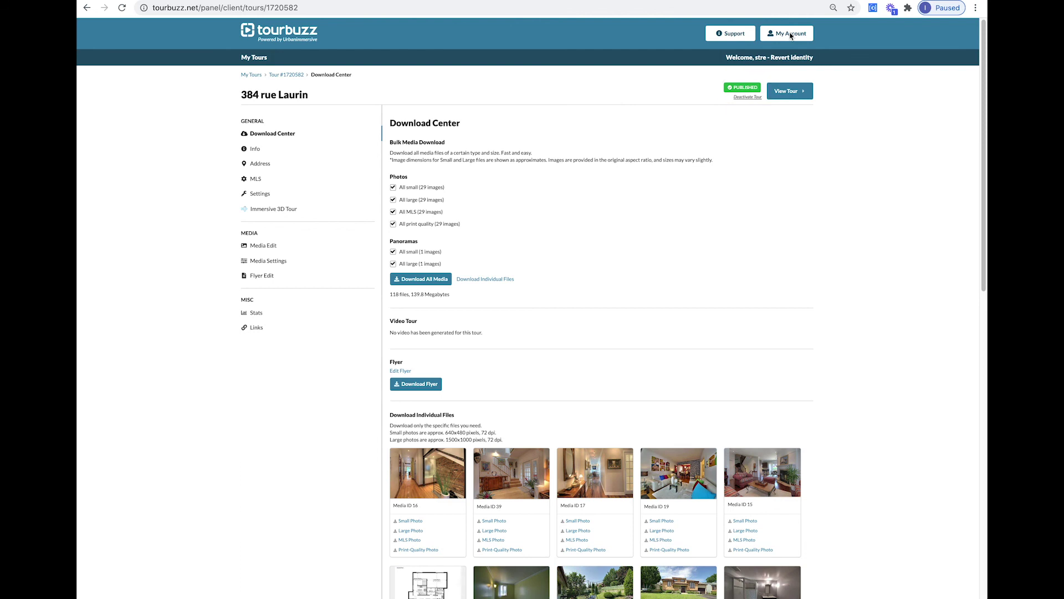
- Open My Account > Profile Settings and scroll through the personal and company details
click(791, 34)
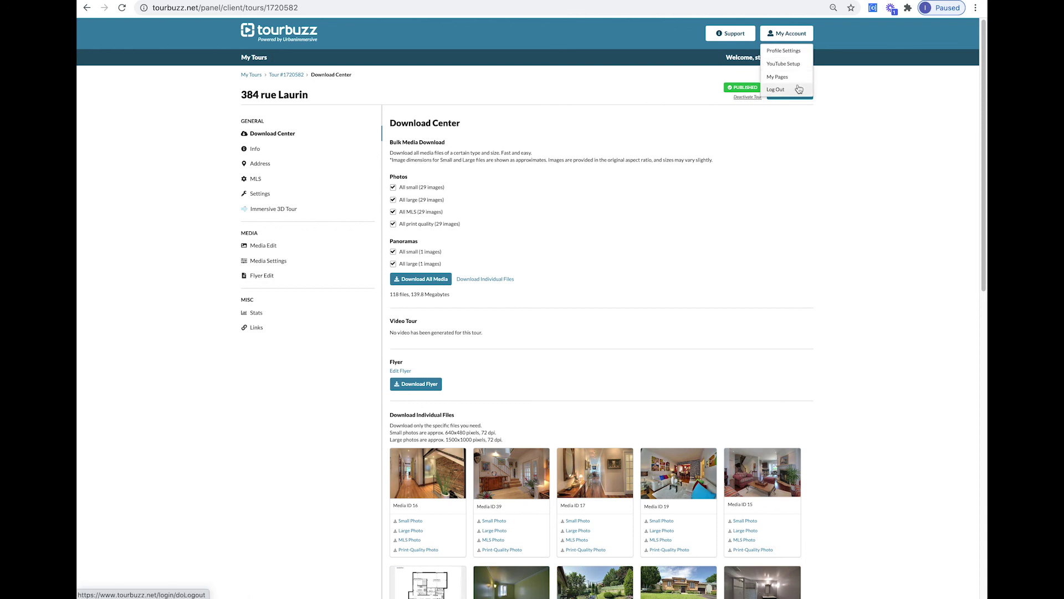
click(797, 50)
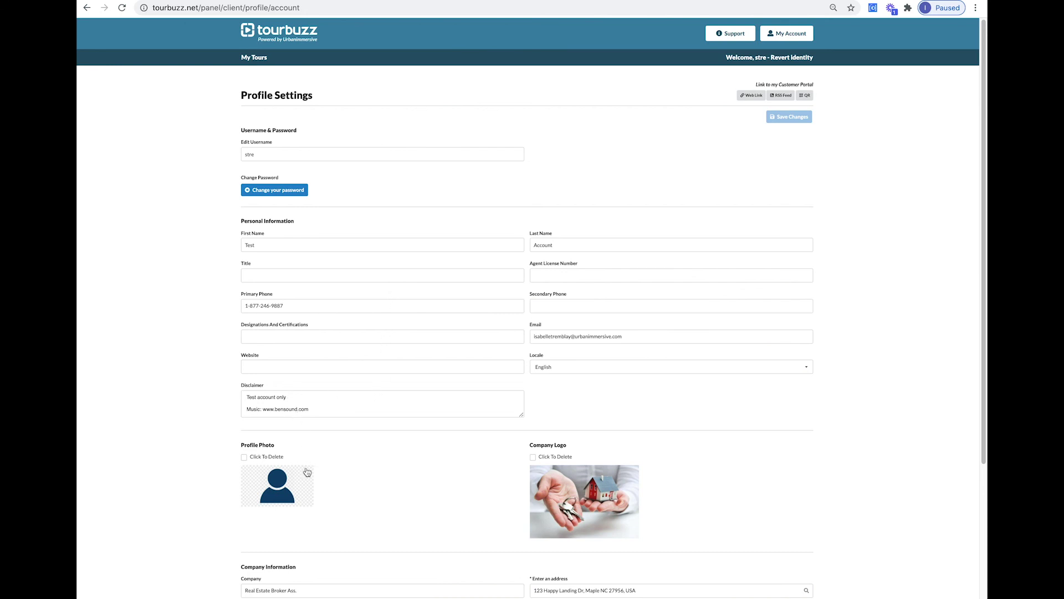
scroll(460, 494, down, 3)
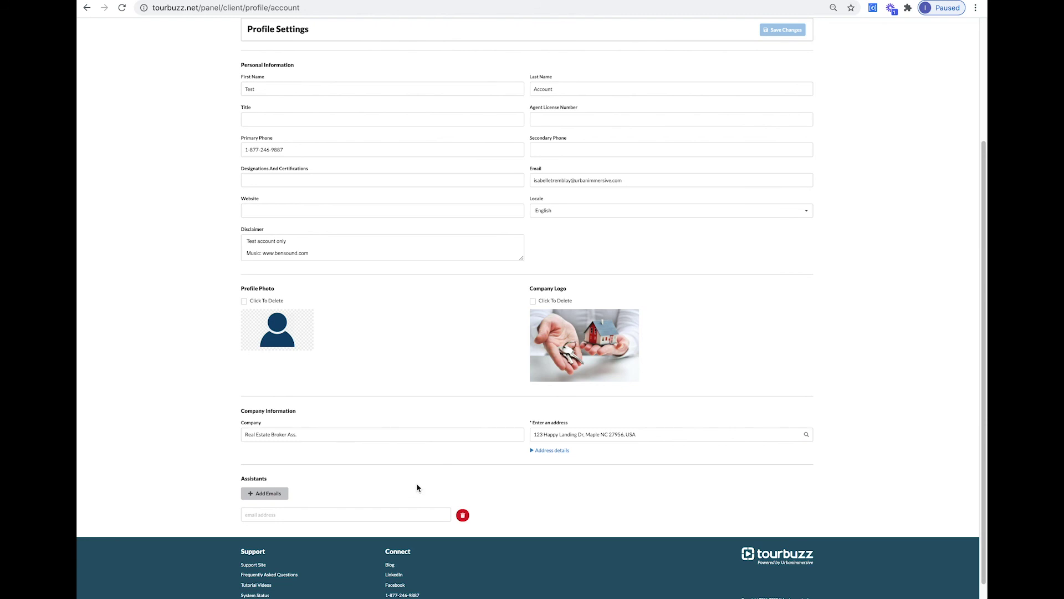
scroll(481, 388, up, 3)
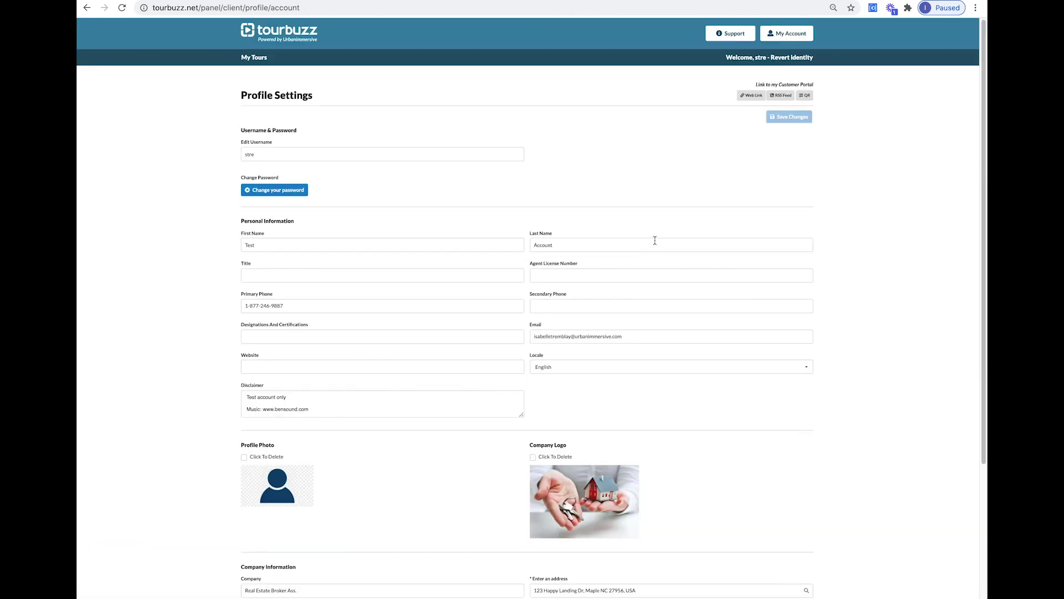
click(789, 41)
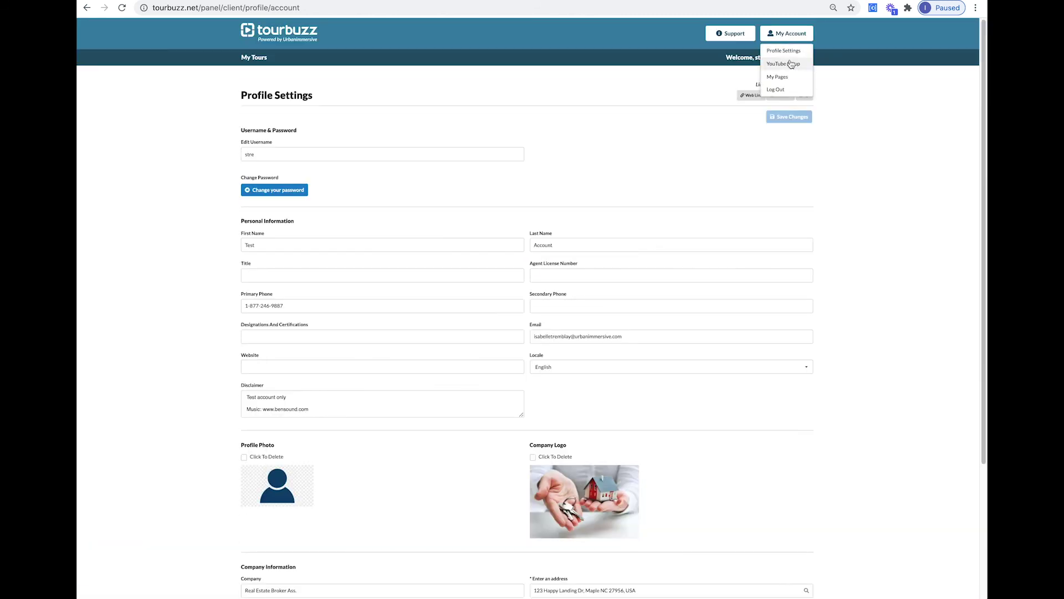
- View YouTube Setup and My Pages, preview the customer portal, then head to Log Out
click(790, 66)
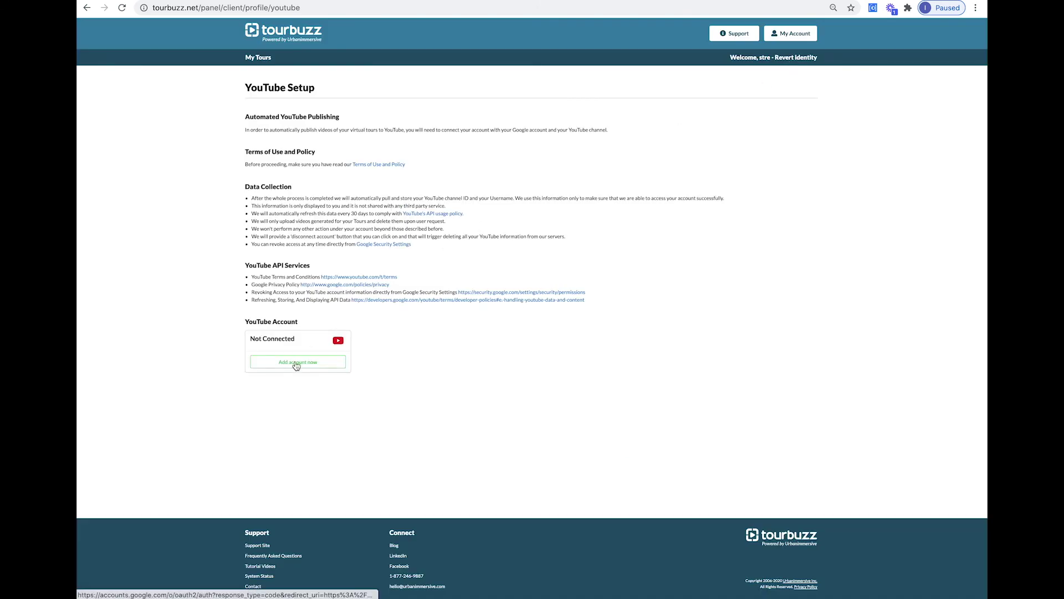
click(791, 36)
click(788, 77)
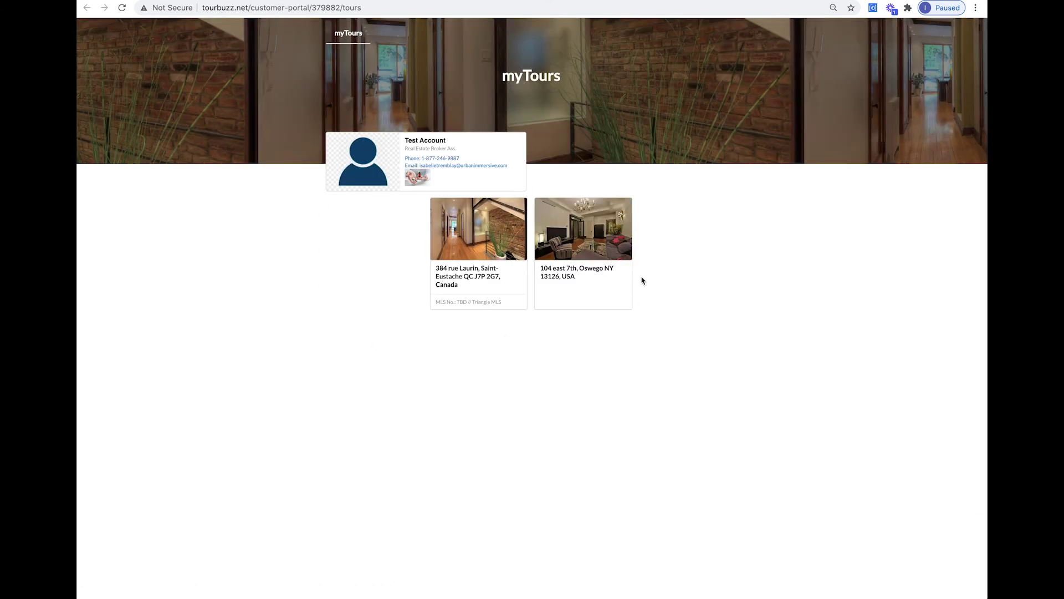
key(ctrl+w)
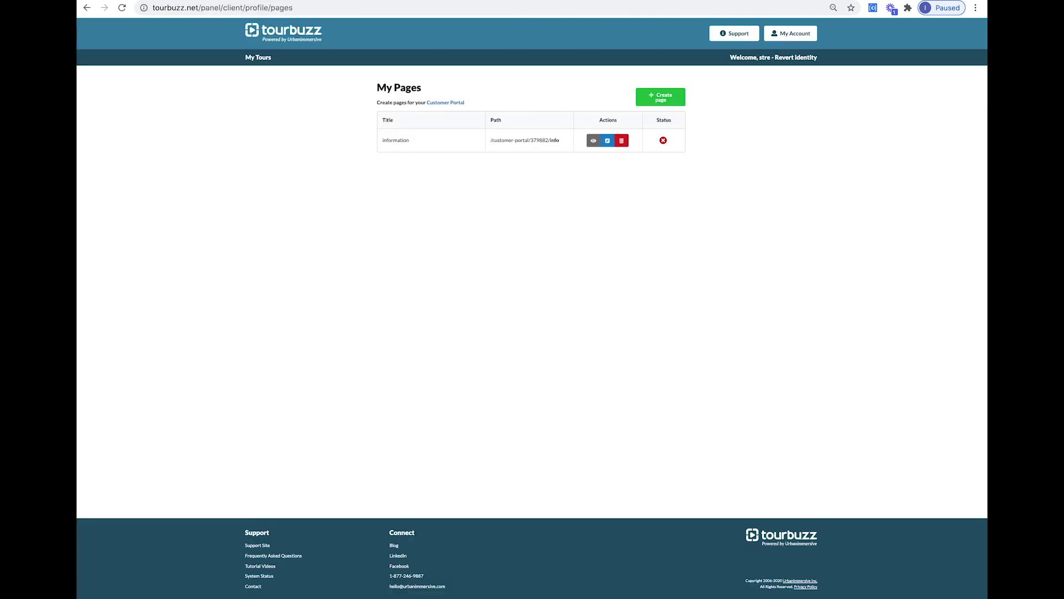
click(788, 37)
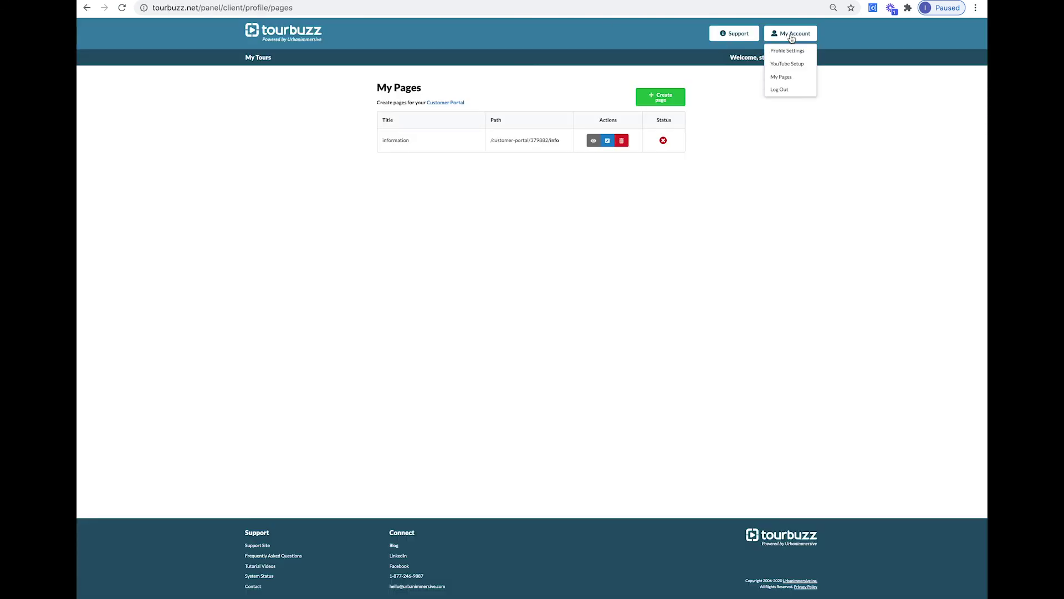